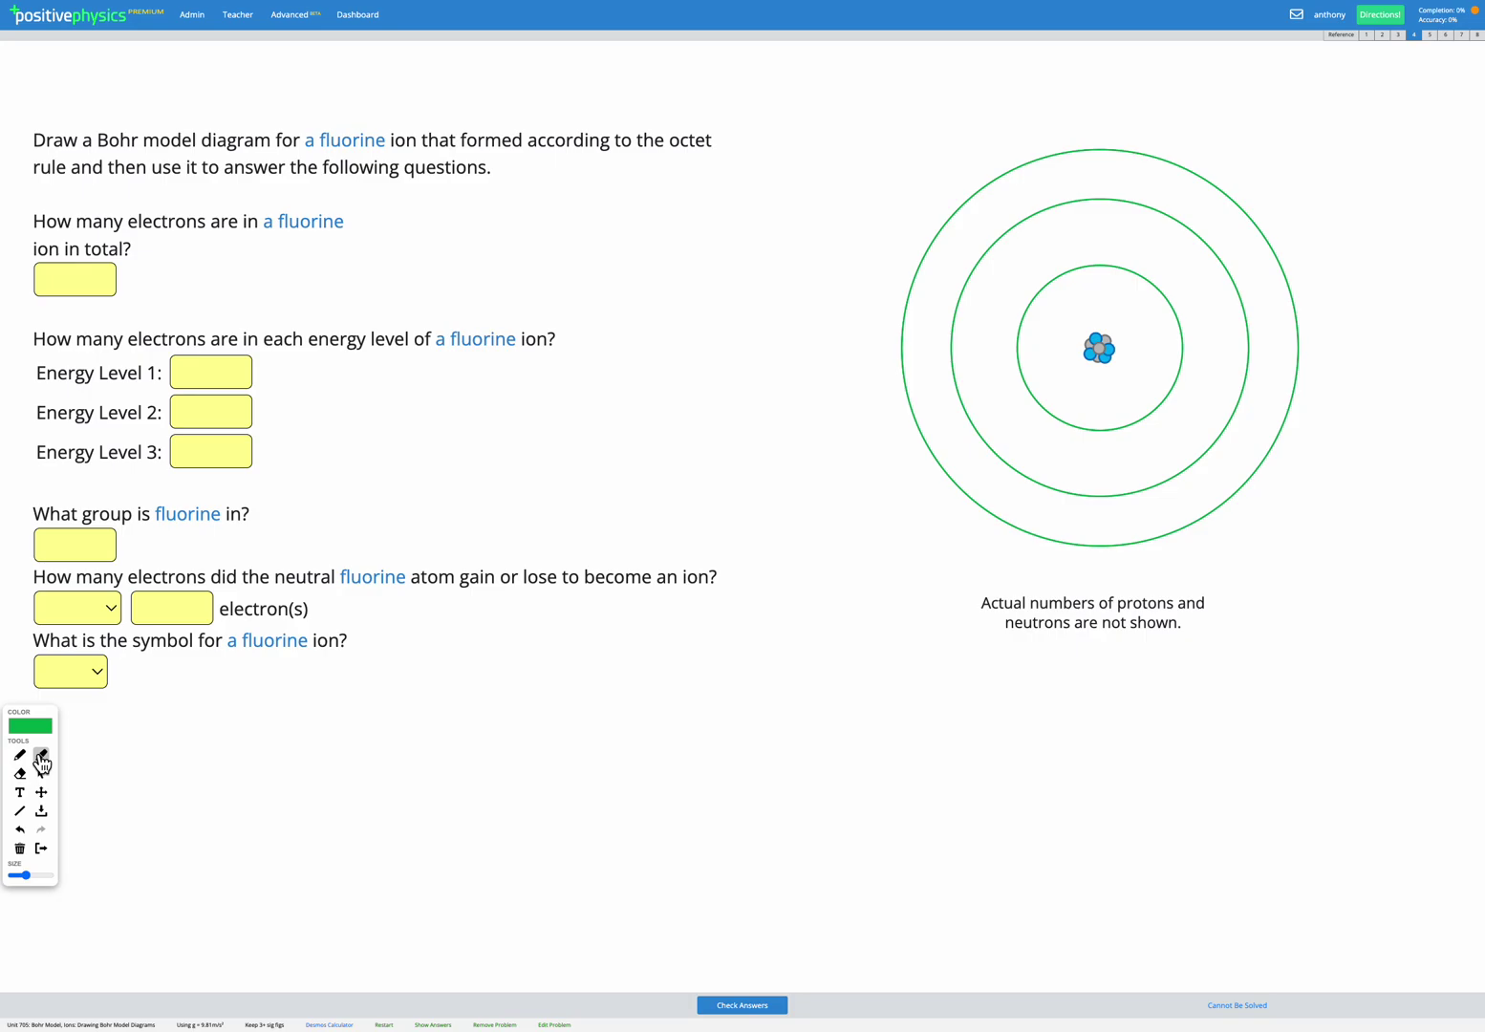
Highlight 'fluorine' and 'octet rule' in the problem statement, then return to the select arrow.
drag(318, 139, 389, 140)
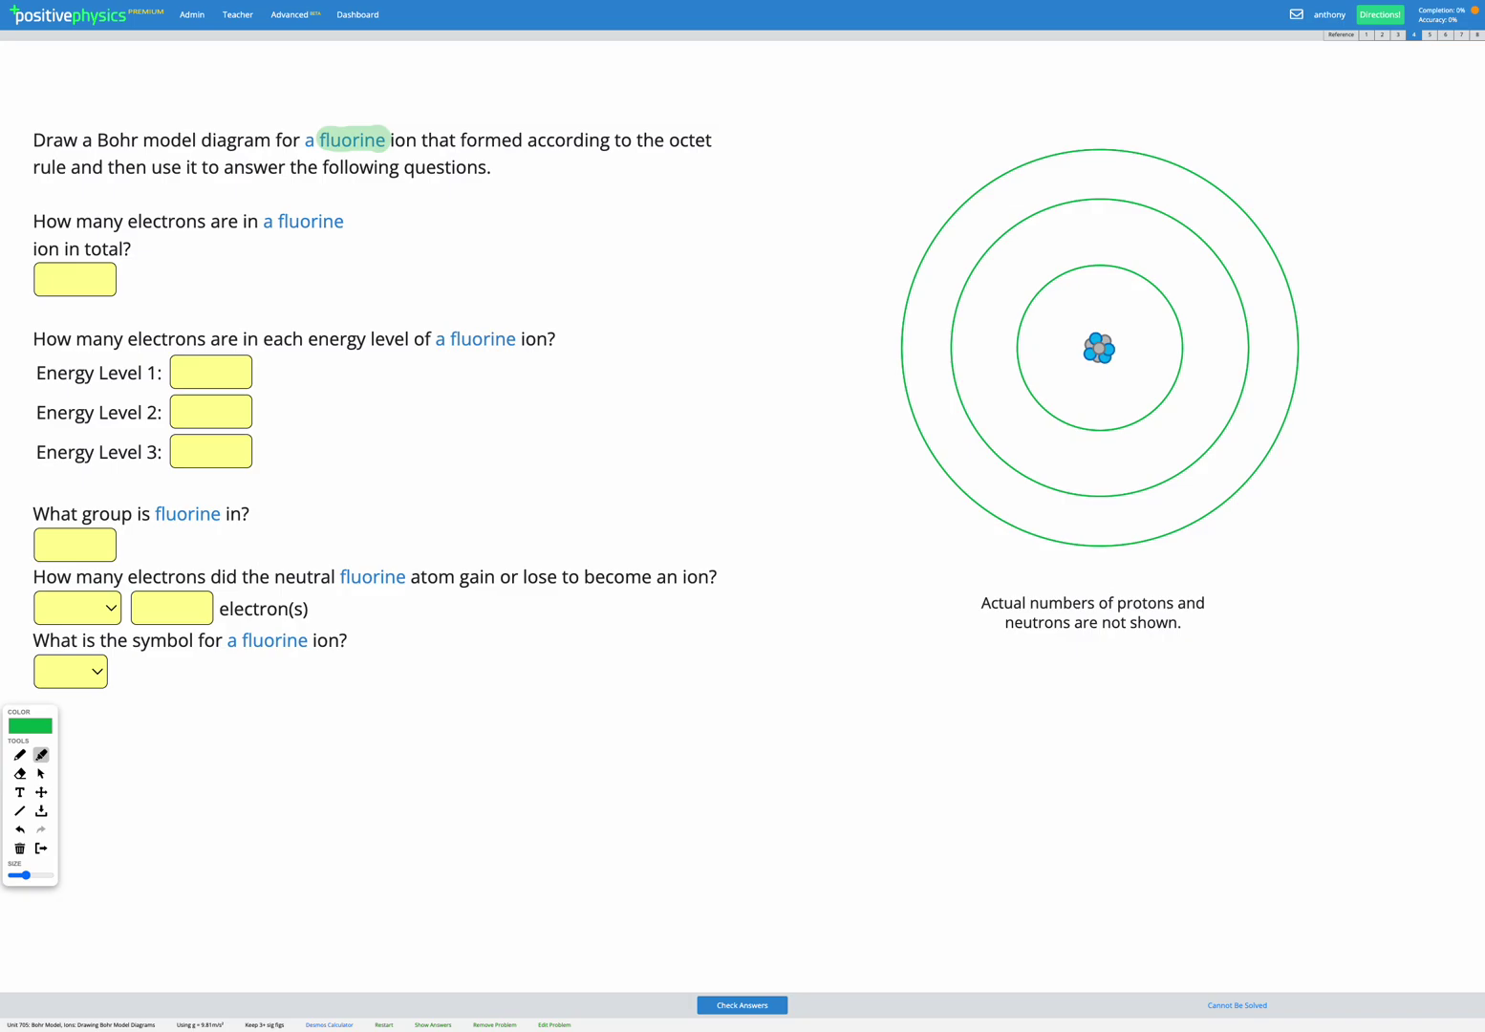
drag(665, 139, 720, 139)
drag(33, 166, 73, 166)
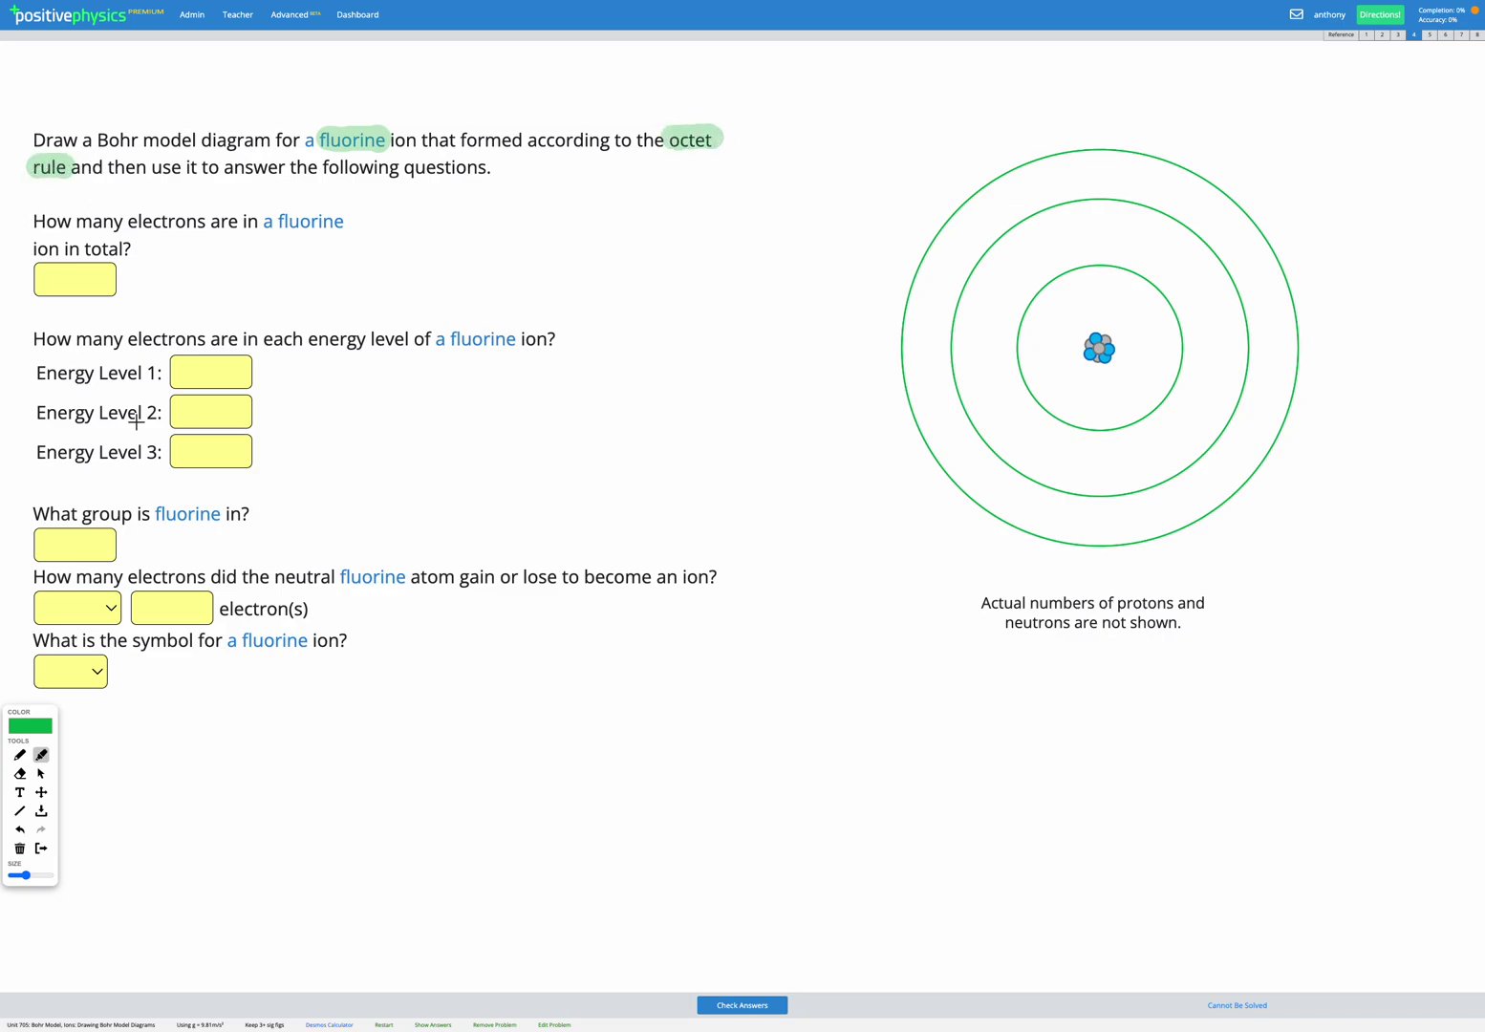
click(40, 775)
On the reference periodic table, circle fluorine and highlight its atomic number 9.
key(r)
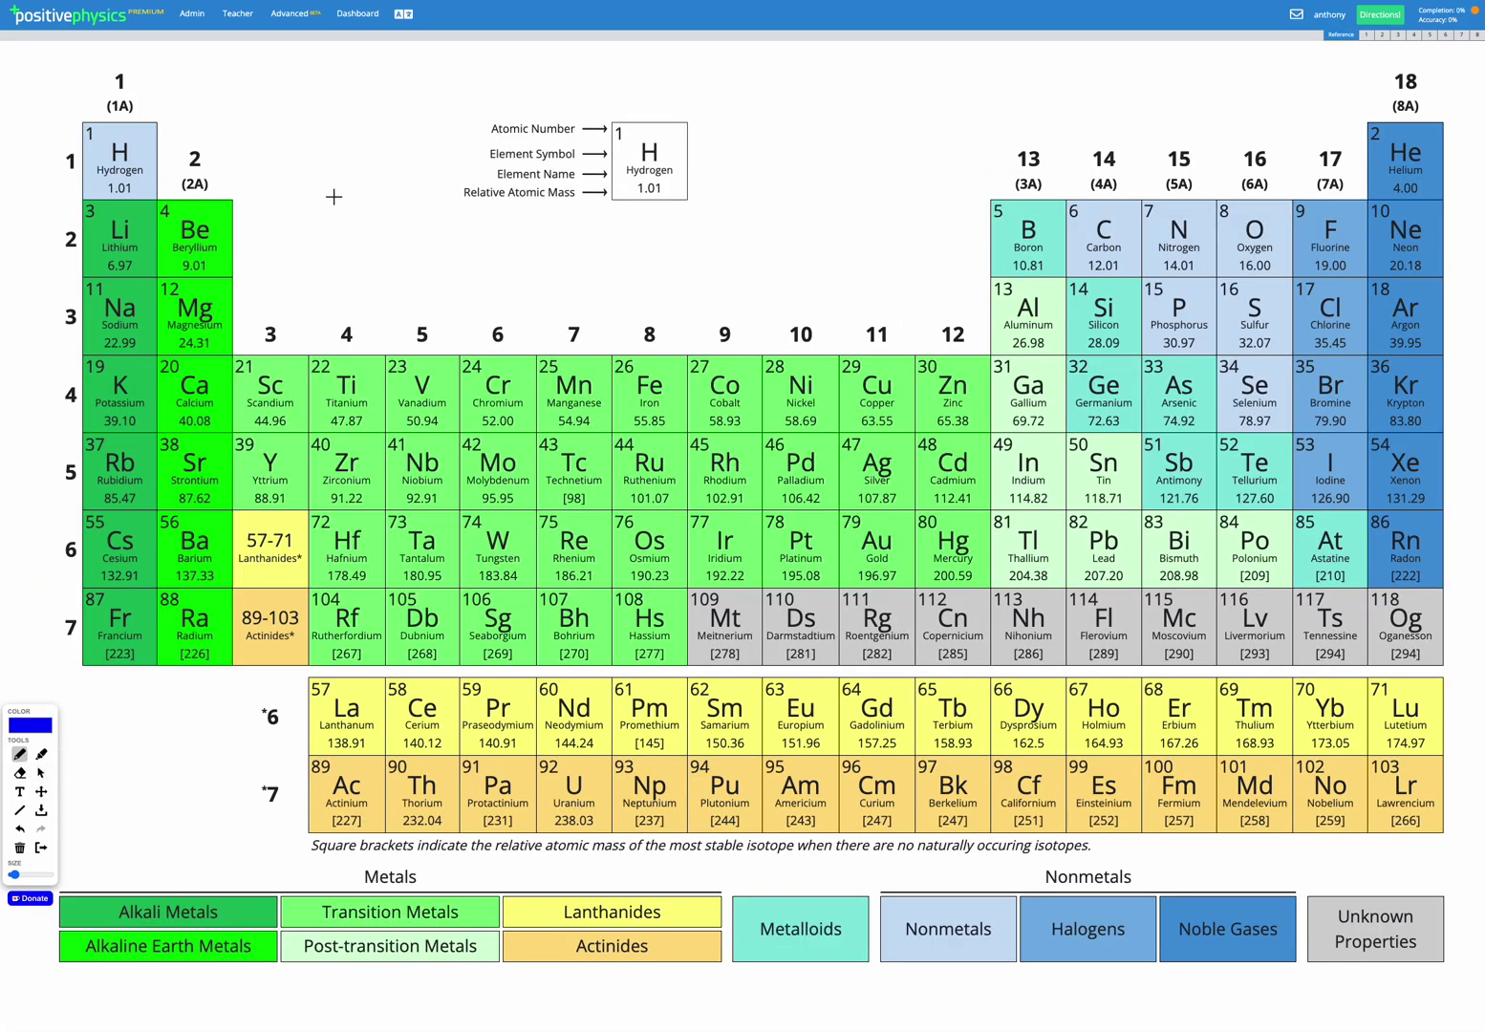
mouse_move(1342, 174)
mouse_down()
mouse_move(1284, 199)
mouse_move(1348, 288)
mouse_move(1377, 225)
mouse_move(1333, 174)
mouse_up()
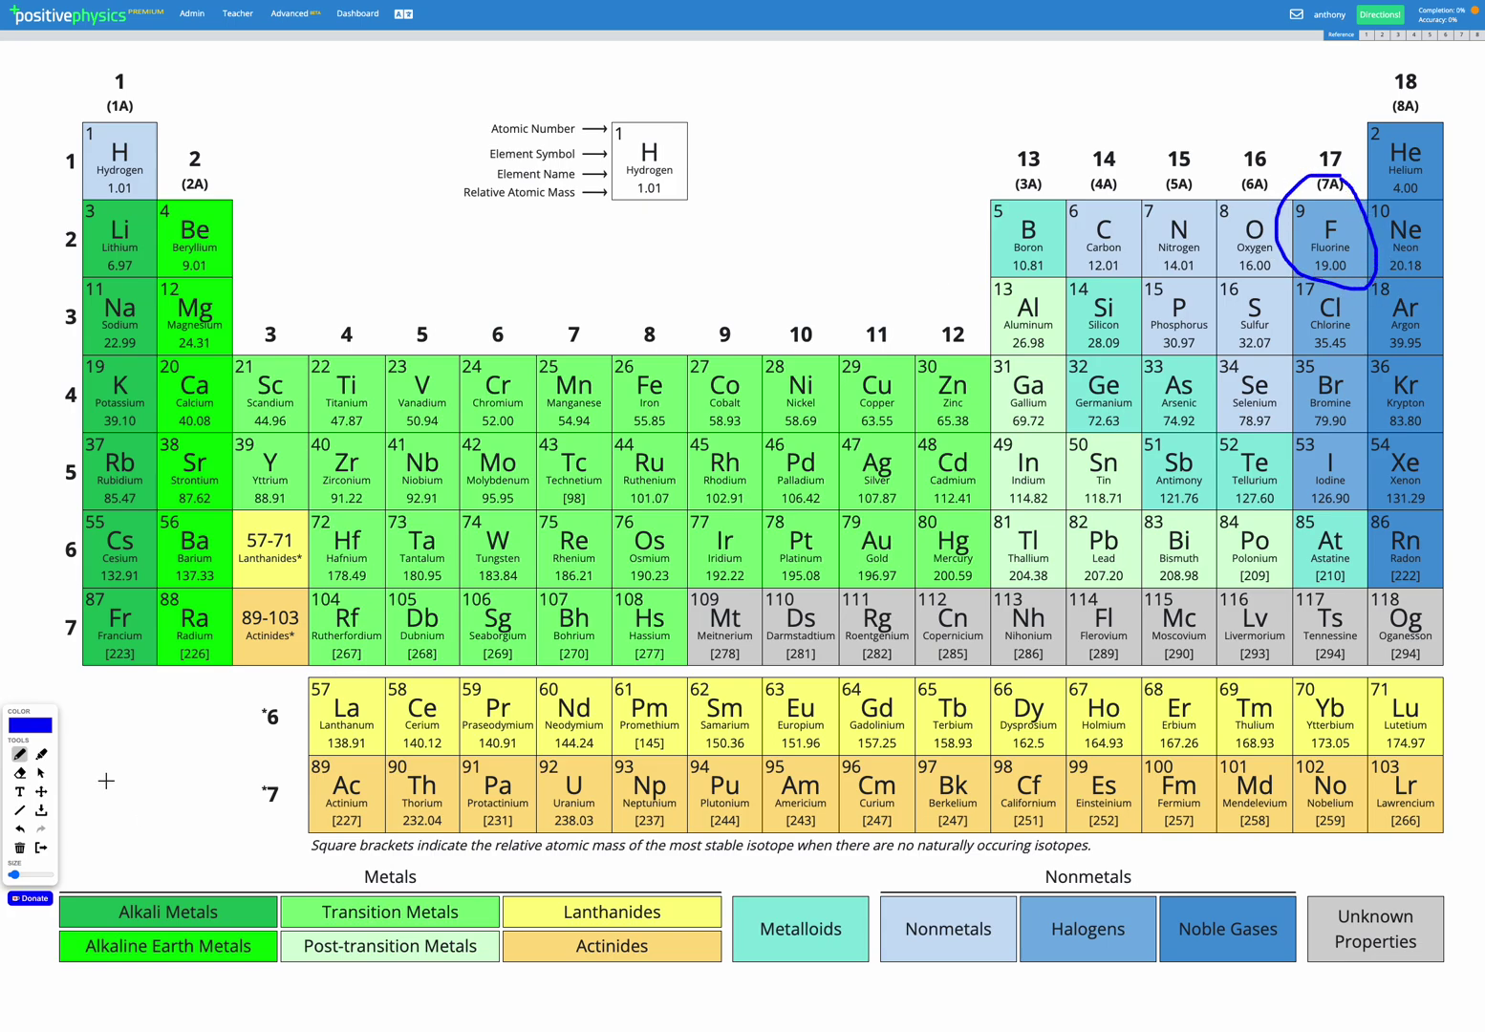
click(41, 755)
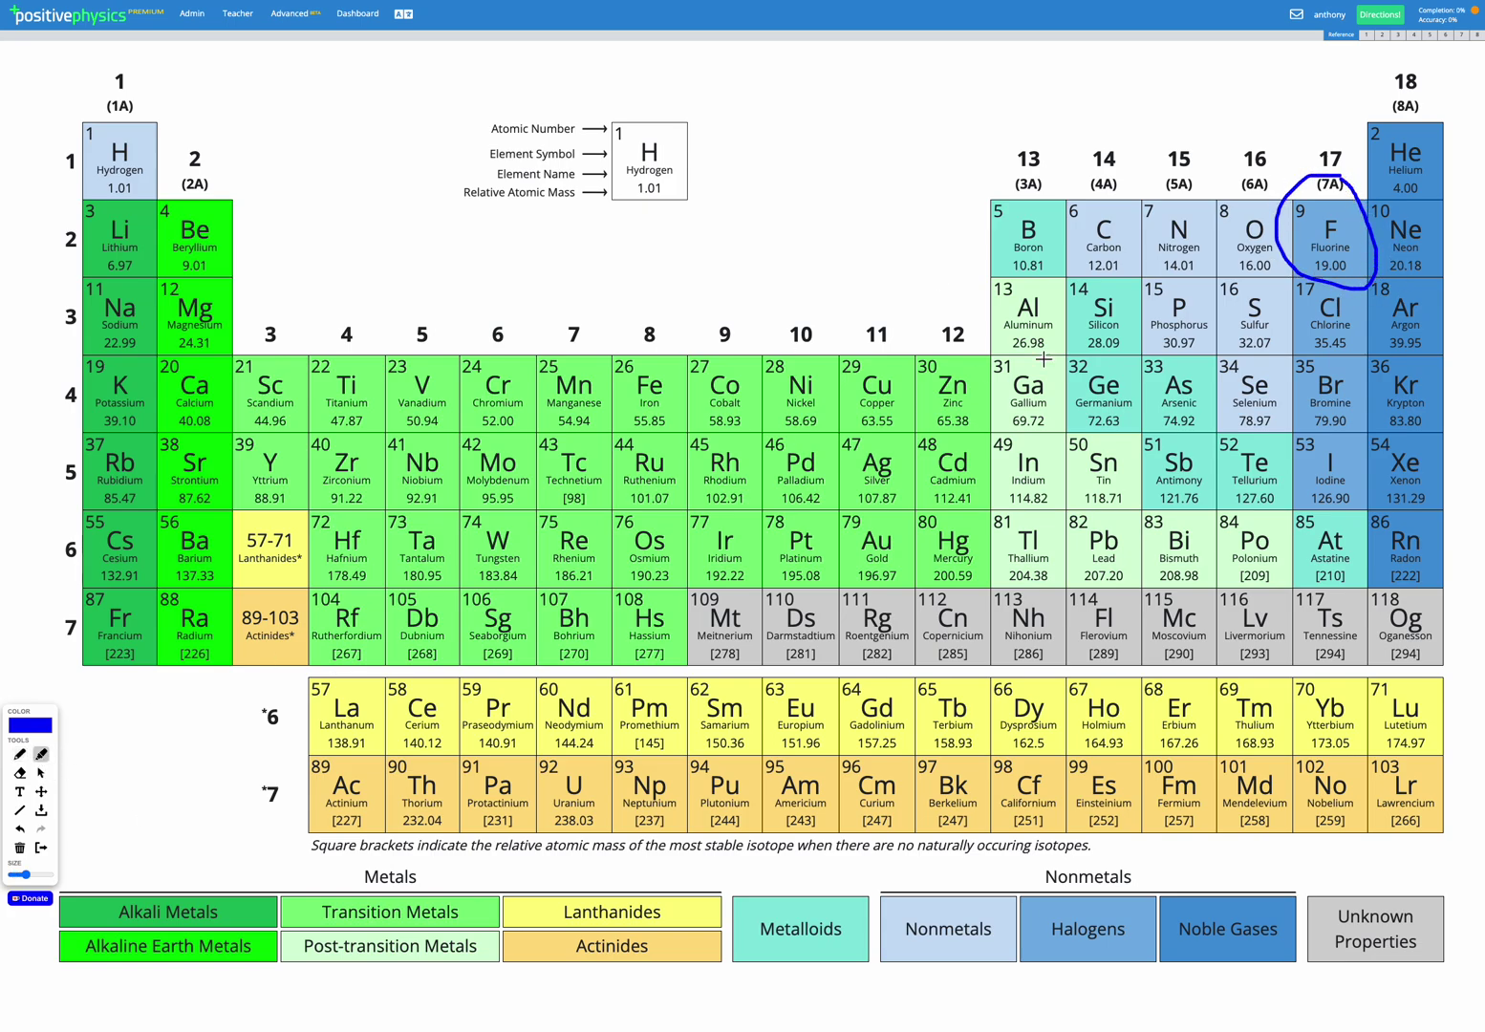
click(1301, 210)
Write 'atom: 9 electrons' above the table and close the reference.
click(20, 755)
drag(800, 78, 812, 98)
drag(801, 81, 824, 80)
mouse_move(830, 79)
mouse_down()
mouse_move(881, 98)
mouse_move(923, 69)
mouse_move(929, 98)
mouse_move(994, 97)
mouse_move(1117, 74)
mouse_move(1109, 95)
mouse_up()
click(880, 74)
click(879, 92)
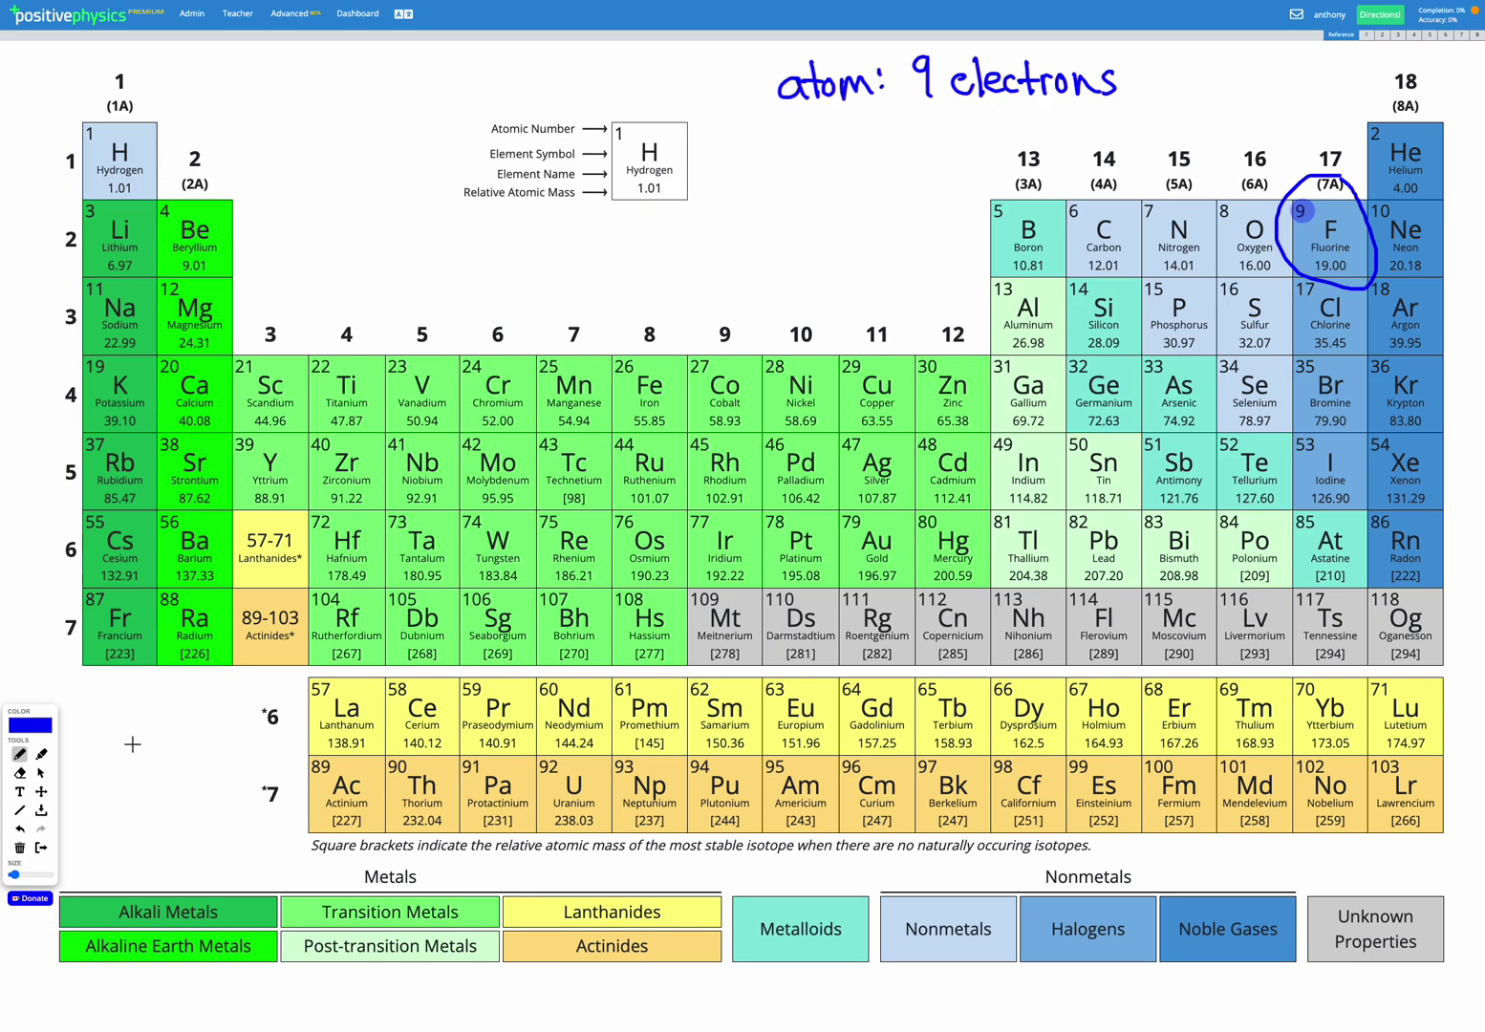
key(Escape)
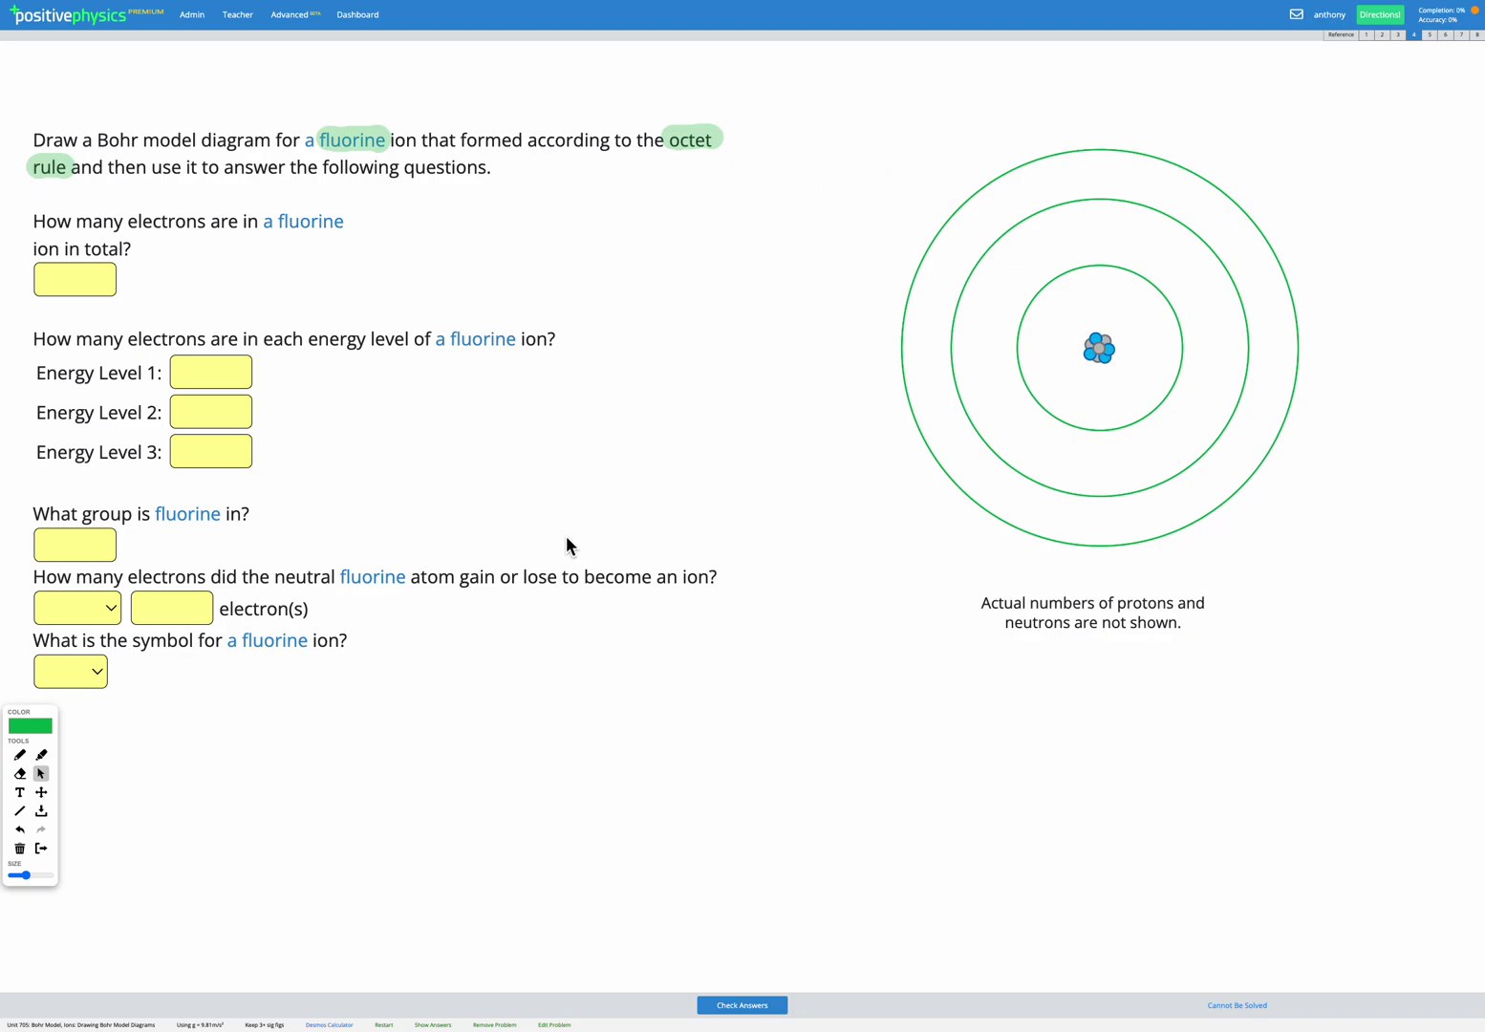
Draw two X electrons on the inner ring with the pencil.
click(20, 756)
mouse_move(1077, 258)
mouse_down()
mouse_move(1092, 276)
mouse_move(1079, 280)
mouse_move(1121, 279)
mouse_up()
drag(1123, 257, 1107, 281)
Draw seven X electrons around the second ring.
mouse_move(1081, 192)
mouse_down()
mouse_move(1098, 205)
mouse_move(1086, 218)
mouse_up()
mouse_move(1251, 321)
mouse_down()
mouse_move(1240, 339)
mouse_move(1256, 340)
mouse_up()
mouse_move(1100, 485)
mouse_down()
mouse_move(1118, 506)
mouse_move(1103, 508)
mouse_up()
mouse_move(961, 352)
mouse_down()
mouse_move(949, 365)
mouse_move(965, 377)
mouse_up()
mouse_move(1057, 194)
mouse_down()
mouse_move(1074, 216)
mouse_move(1059, 219)
mouse_up()
mouse_move(1232, 296)
mouse_down()
mouse_move(1249, 318)
mouse_move(1233, 319)
mouse_up()
mouse_move(1089, 481)
mouse_down()
mouse_move(1069, 513)
mouse_move(1088, 512)
mouse_up()
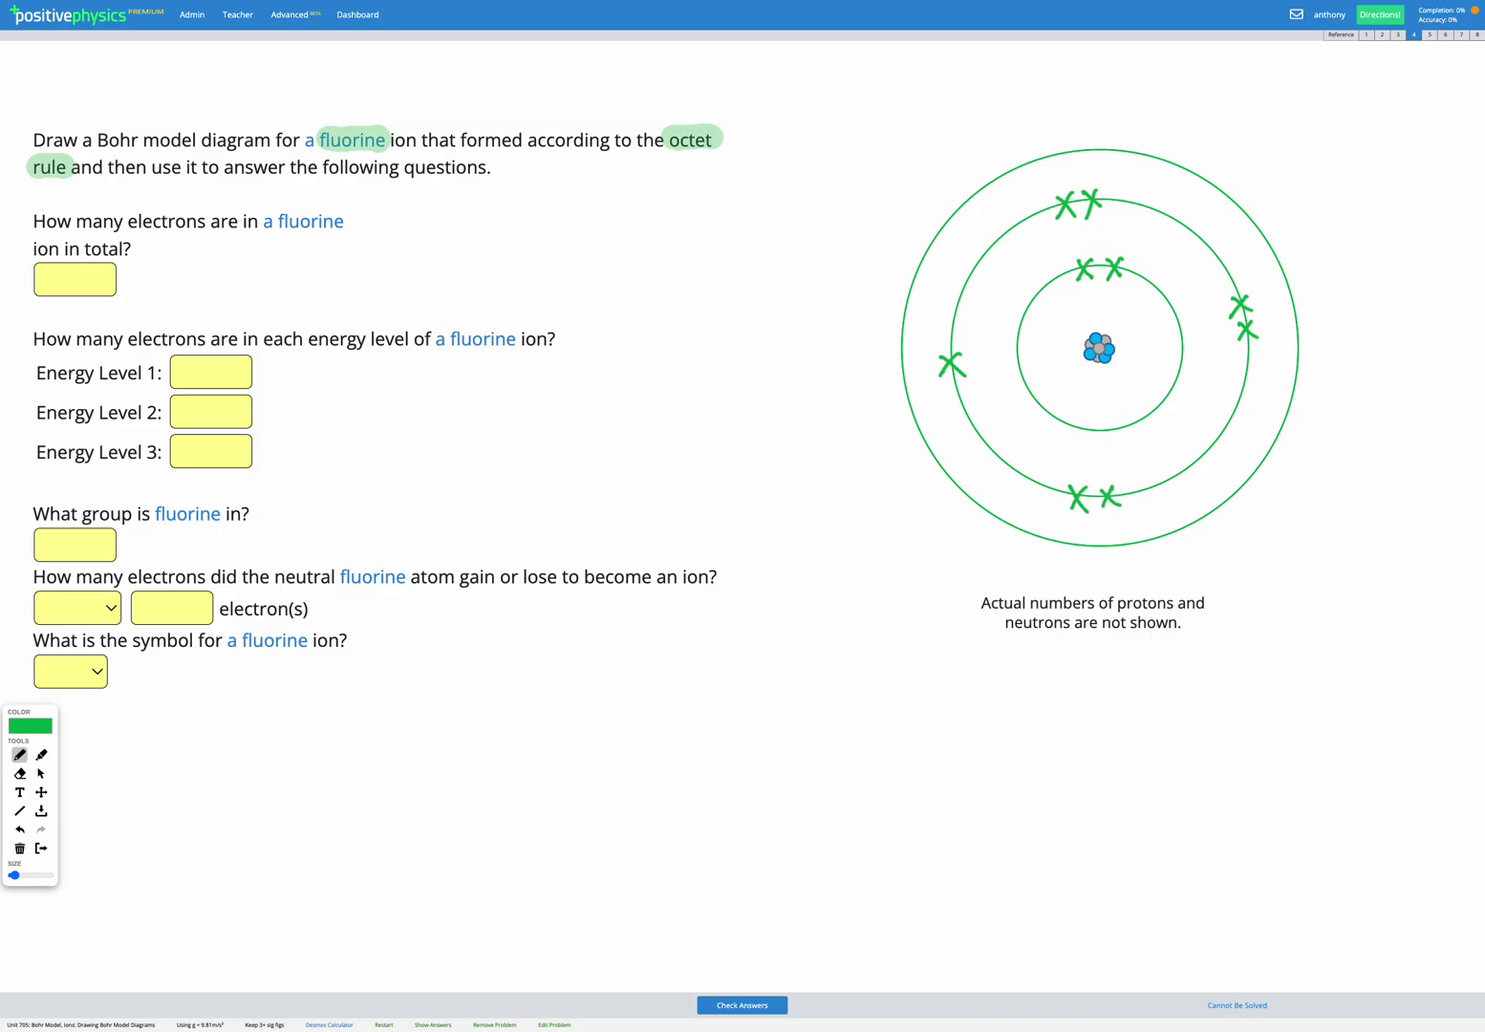
Add a filled dot for the gained electron on the second ring and answer 10 total electrons.
drag(952, 312, 951, 326)
click(41, 774)
click(101, 284)
text(10)
key(Return)
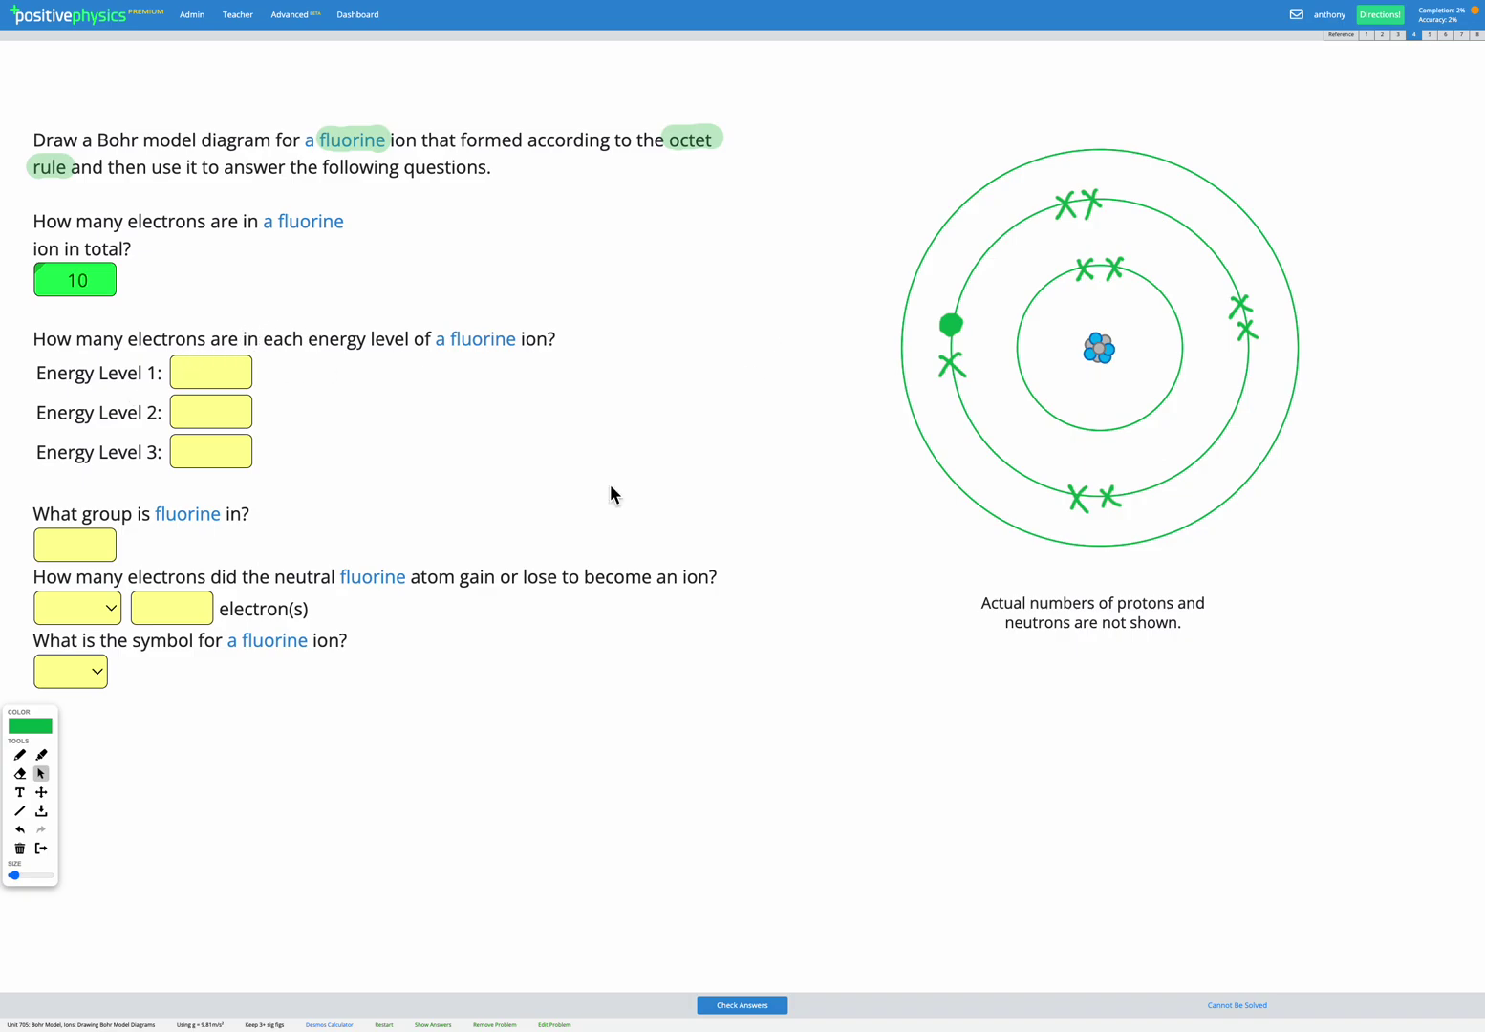
Highlight all ten electrons on the diagram, including the gained dot.
click(41, 754)
click(1083, 272)
click(1113, 268)
click(1066, 201)
click(1095, 194)
click(1243, 302)
click(1246, 330)
click(1108, 492)
click(1078, 494)
click(952, 365)
click(947, 324)
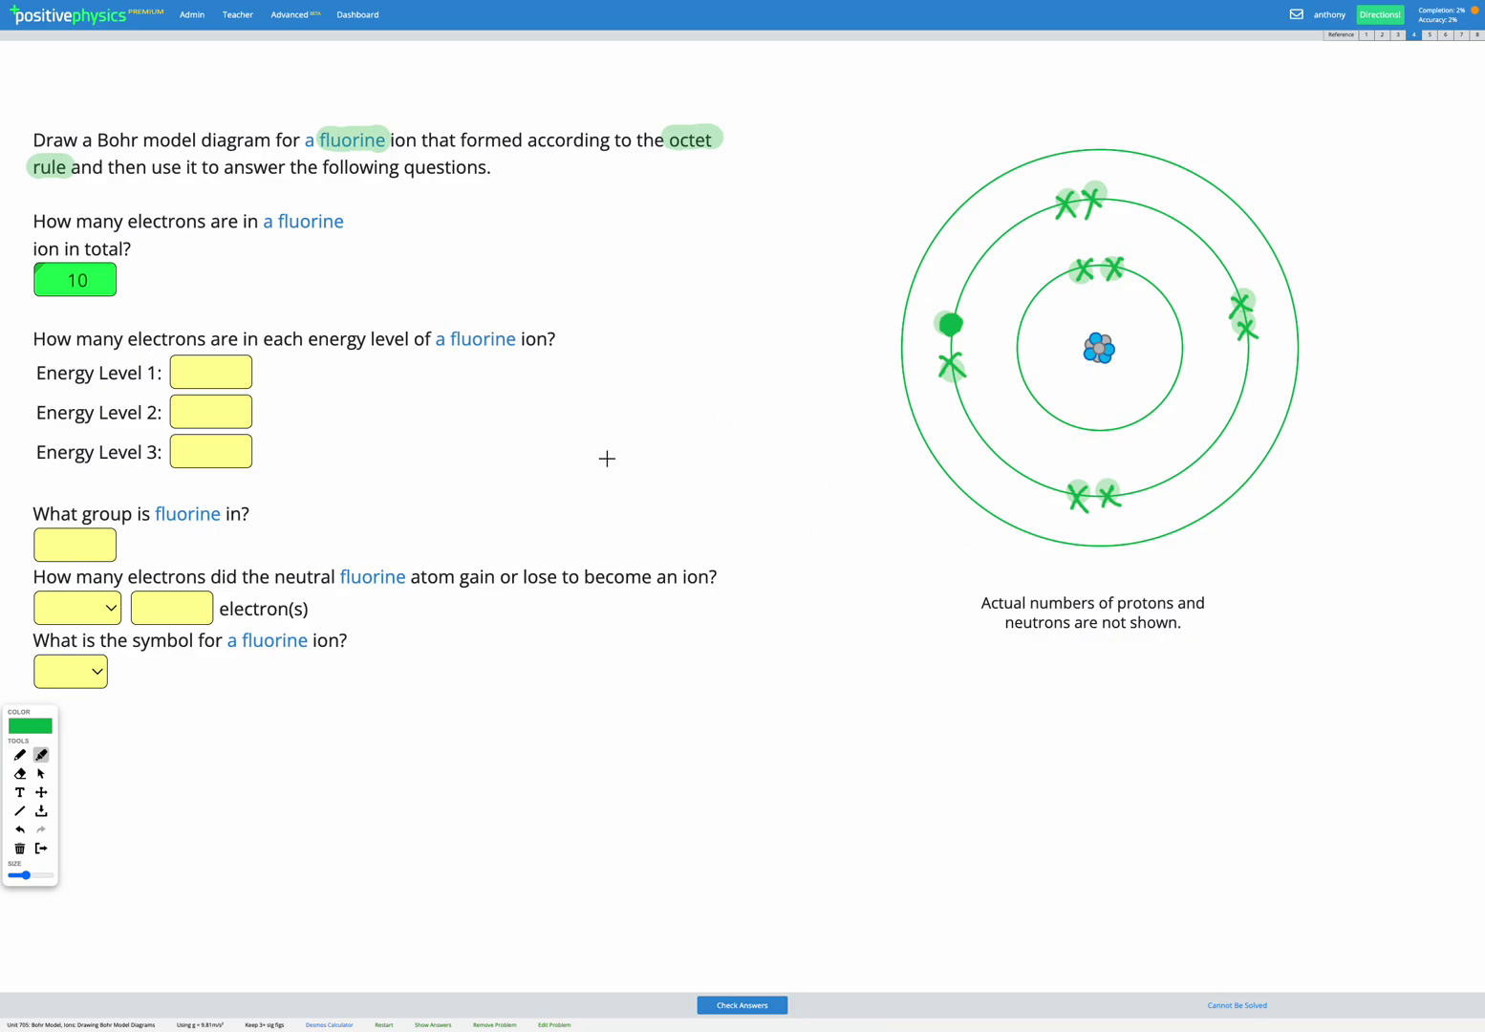
Enter 2, 8 and 0 for Energy Levels 1, 2 and 3.
click(42, 776)
click(222, 395)
click(222, 368)
text(2)
click(224, 405)
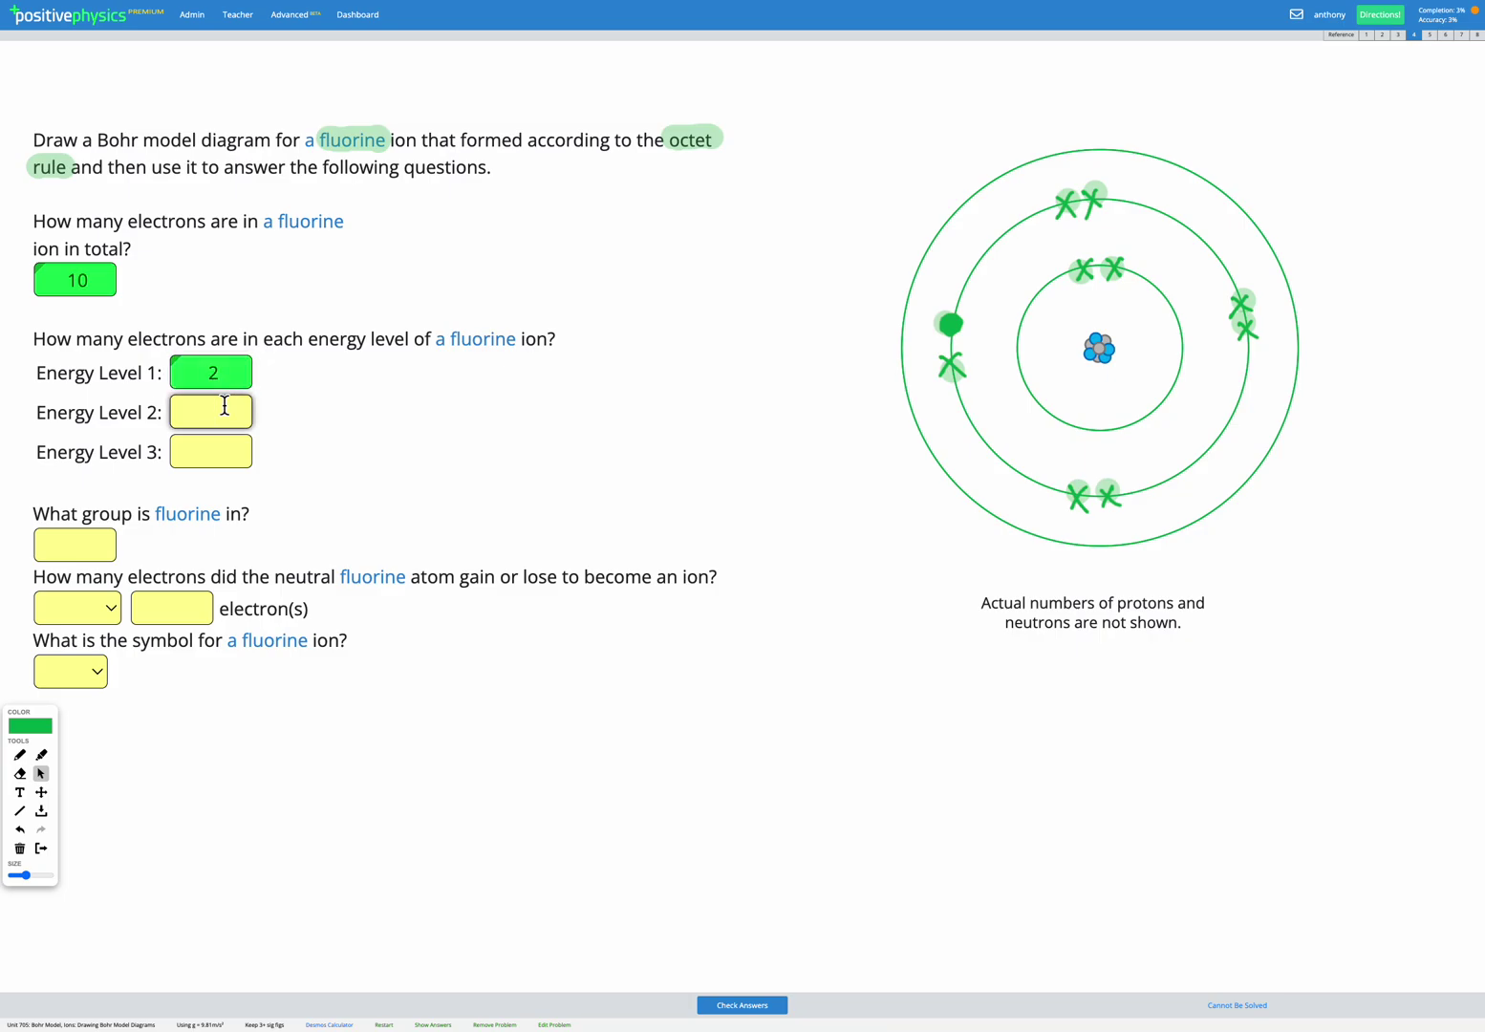
text(8)
click(229, 448)
text(0)
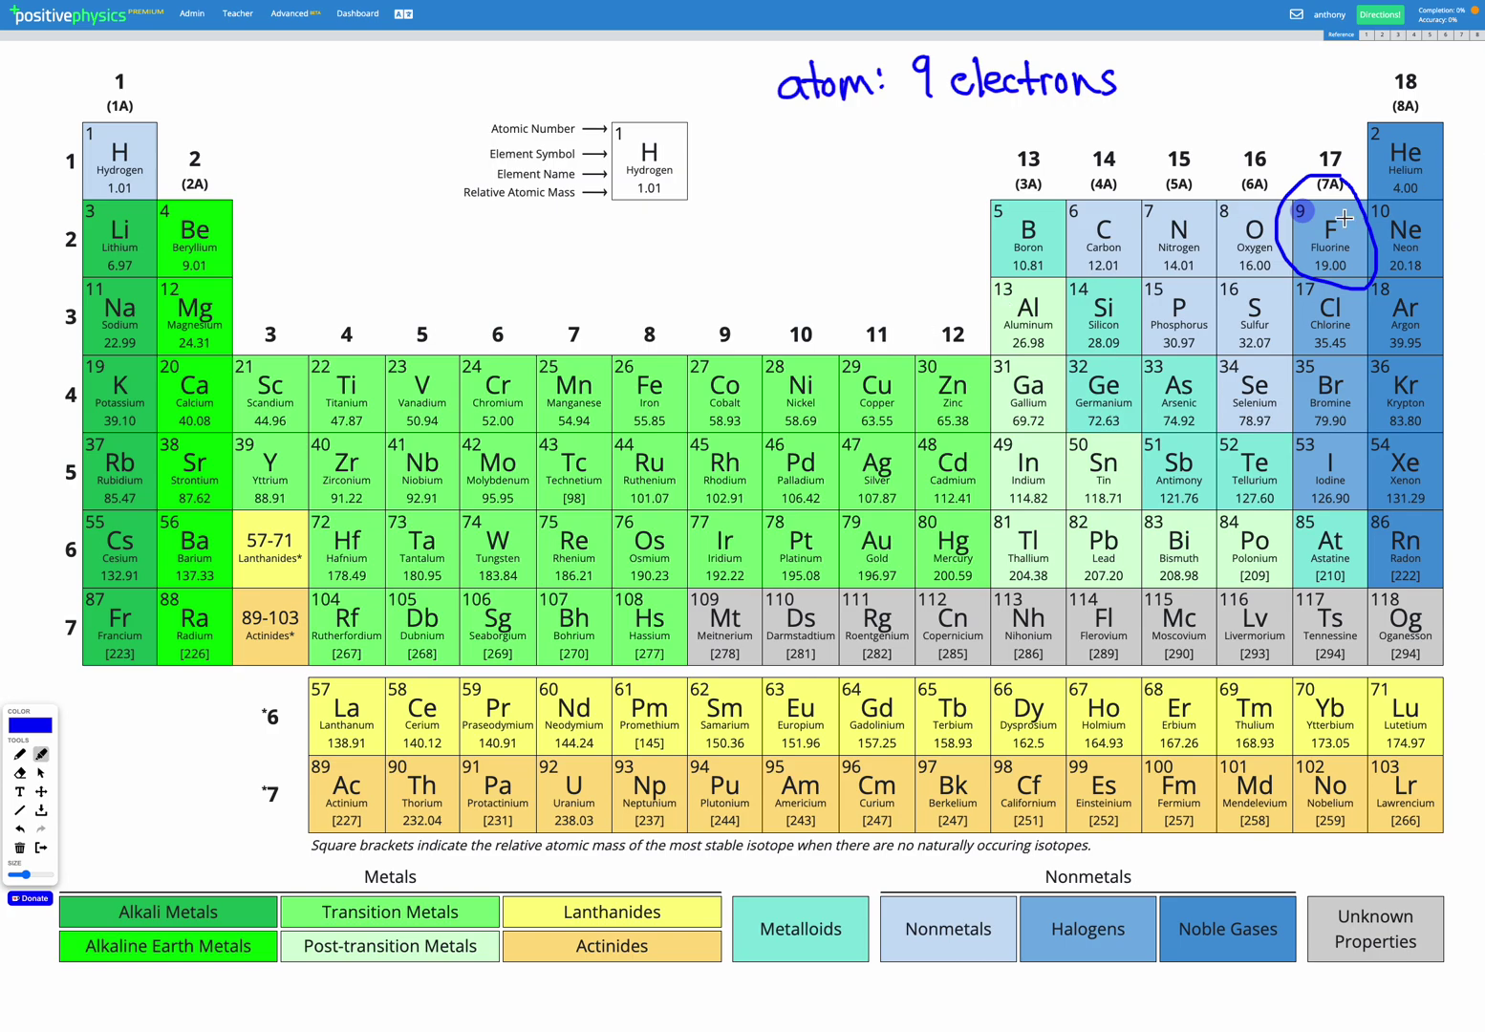
Highlight fluorine's group 17 column on the reference table and close it.
drag(1333, 242, 1335, 157)
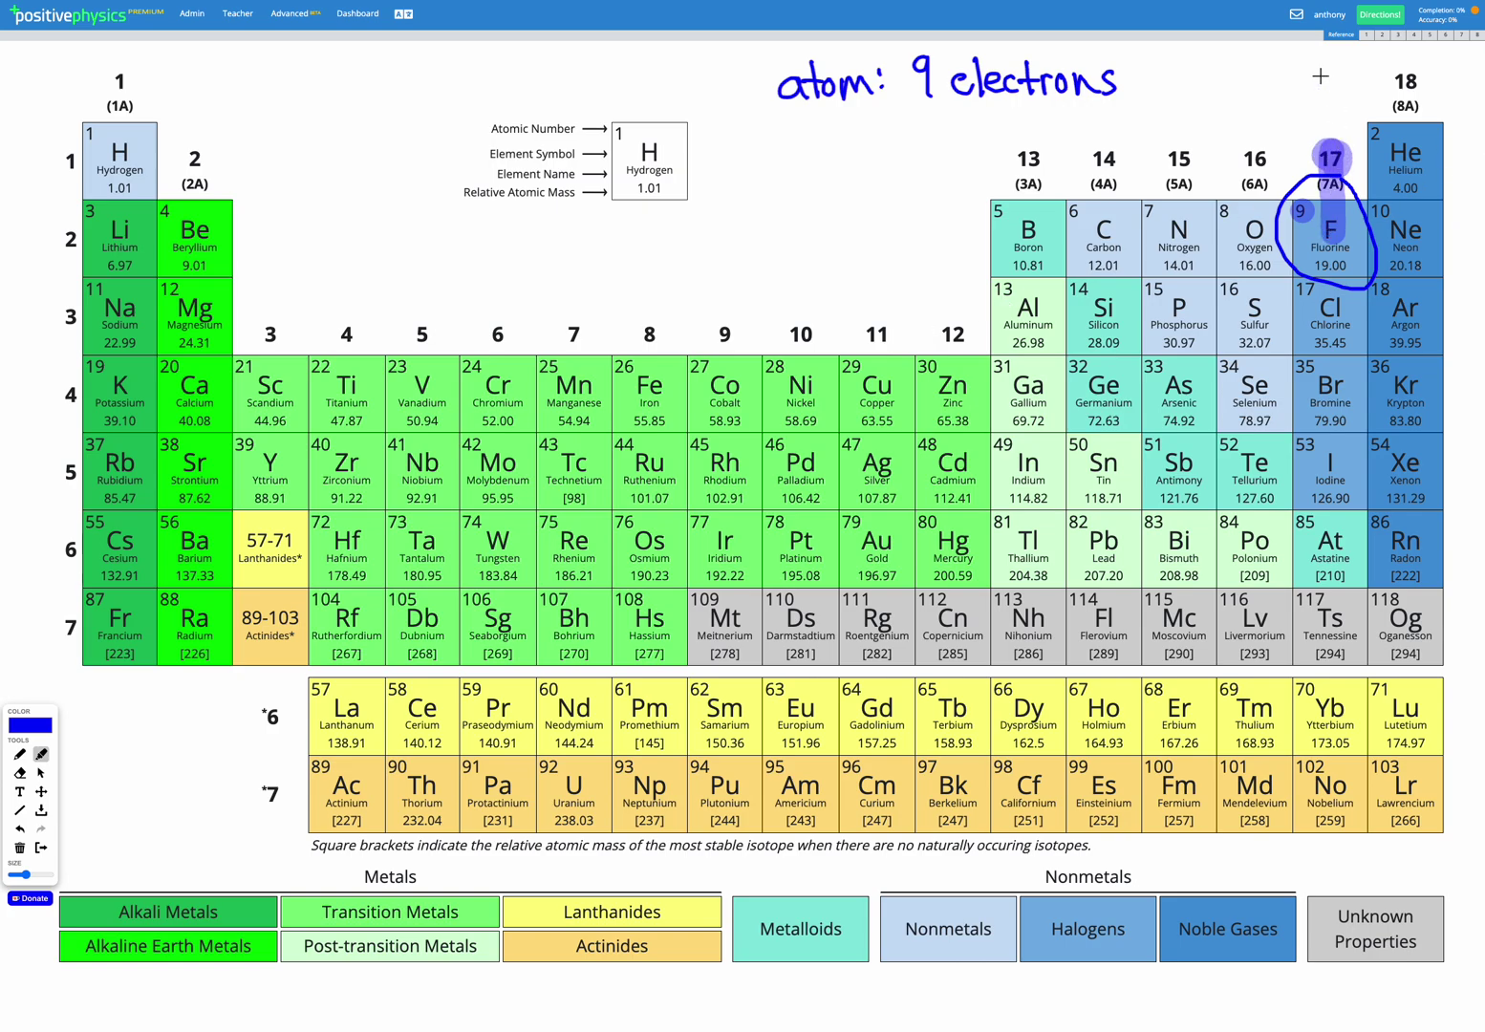
click(1341, 34)
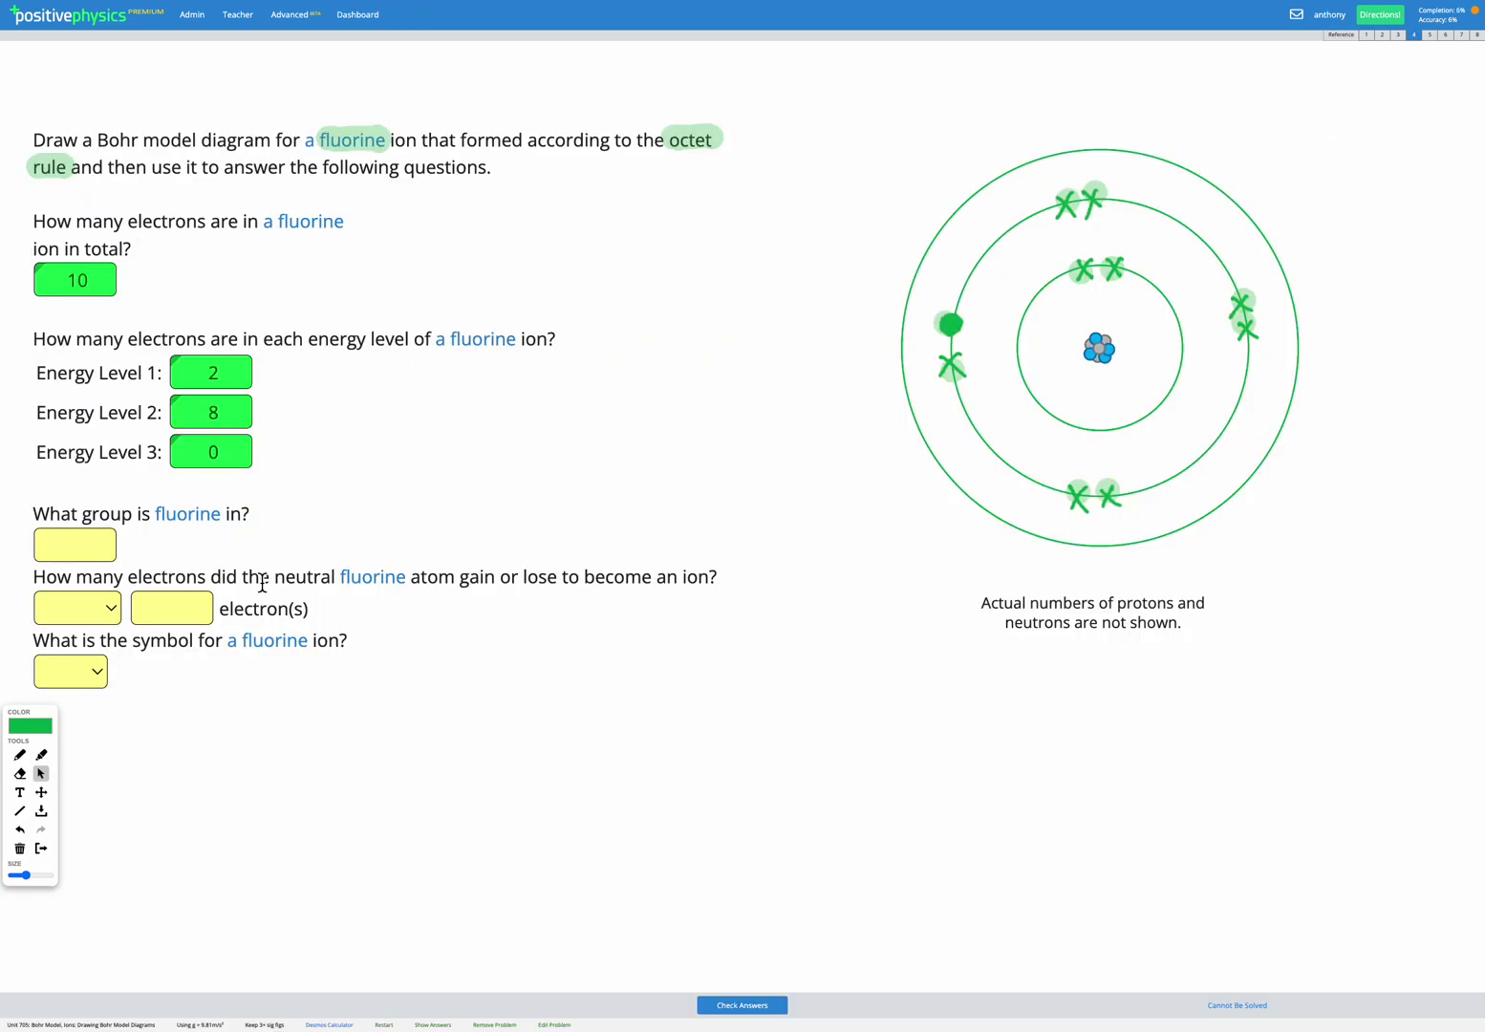
click(41, 774)
Answer group 17 and that fluorine gains 1 electron.
click(99, 546)
text(17)
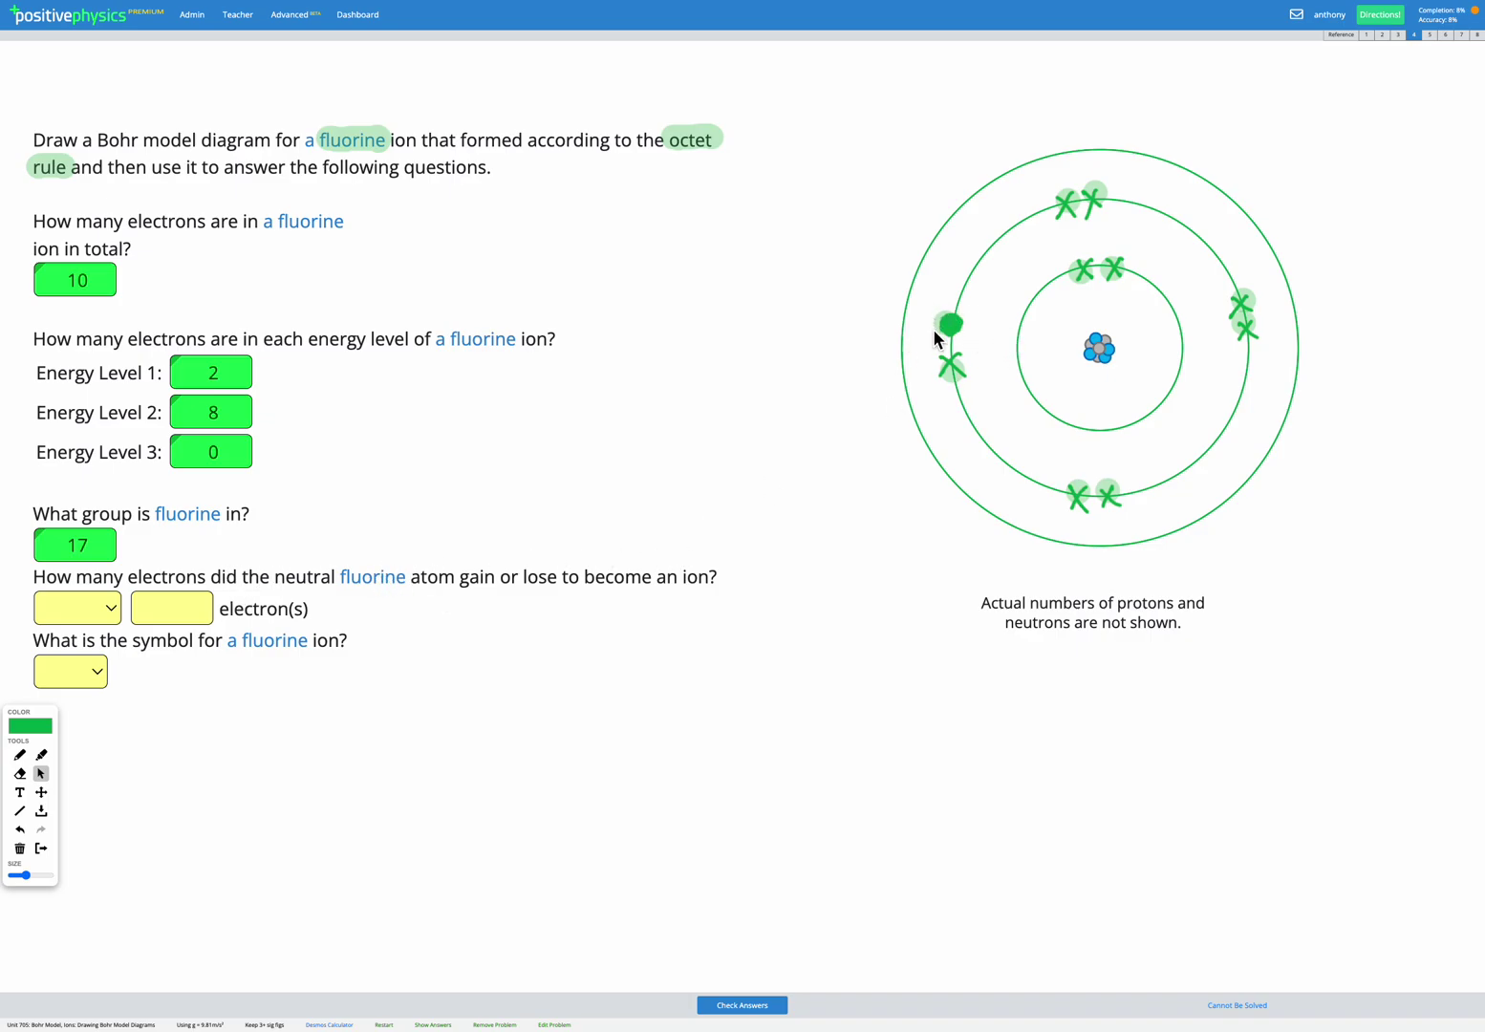
click(96, 606)
click(72, 669)
click(167, 608)
text(1)
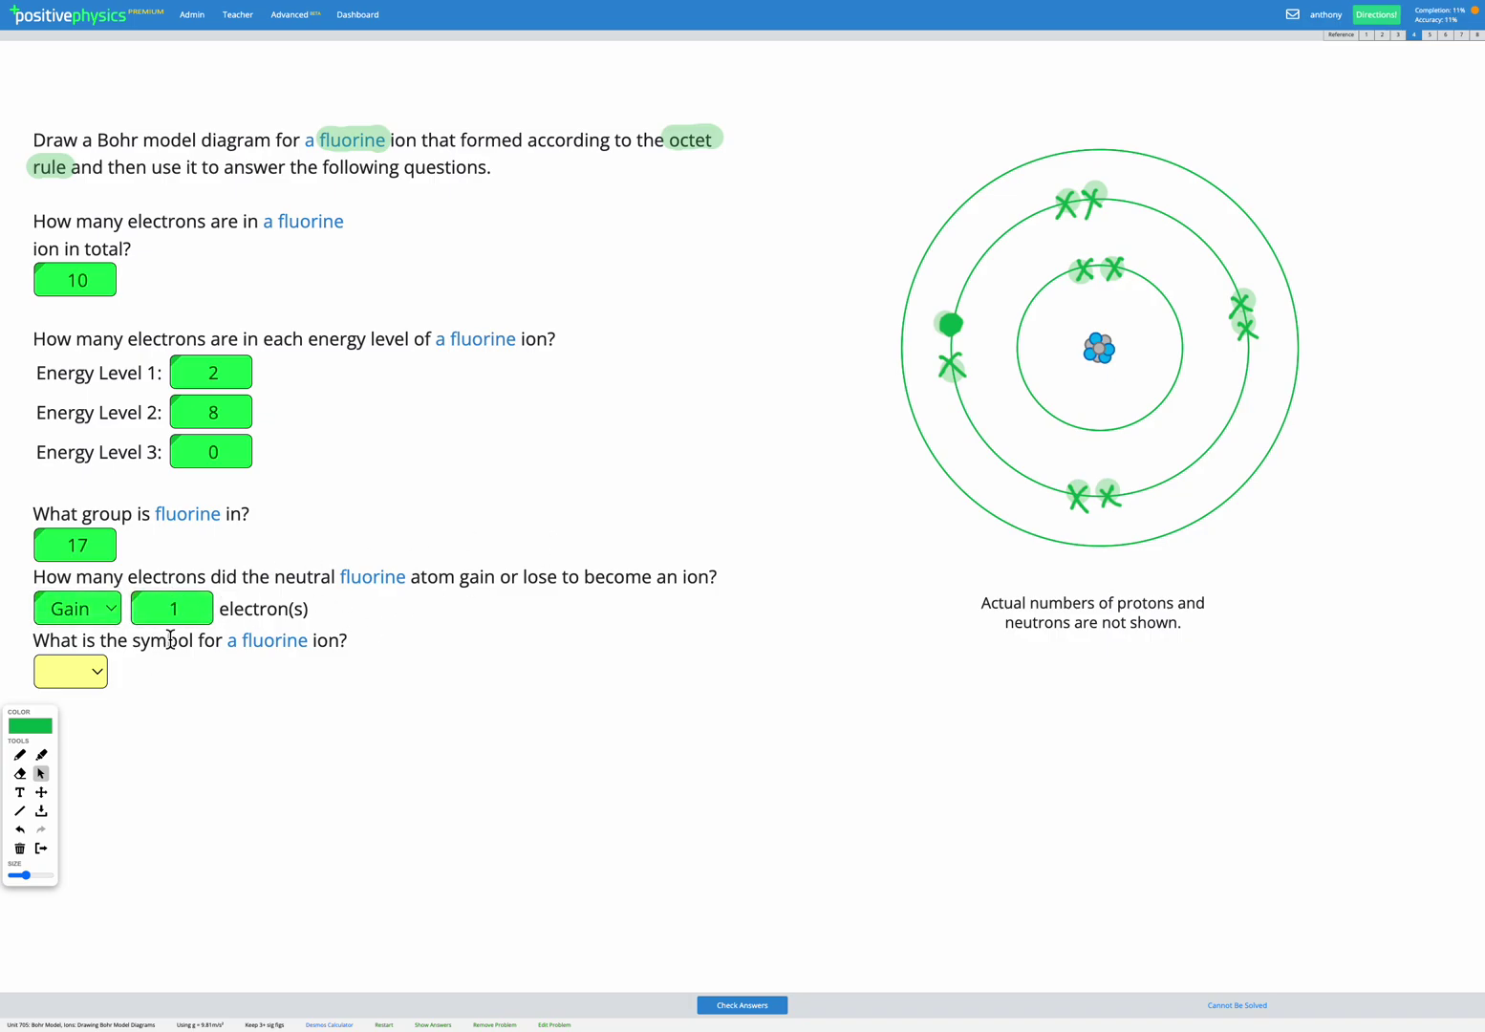
click(19, 755)
Hand-write F⁻ beside the symbol question and choose F⁻ as the fluoride ion symbol.
mouse_move(440, 688)
mouse_down()
mouse_move(440, 744)
mouse_move(467, 688)
mouse_move(464, 717)
mouse_up()
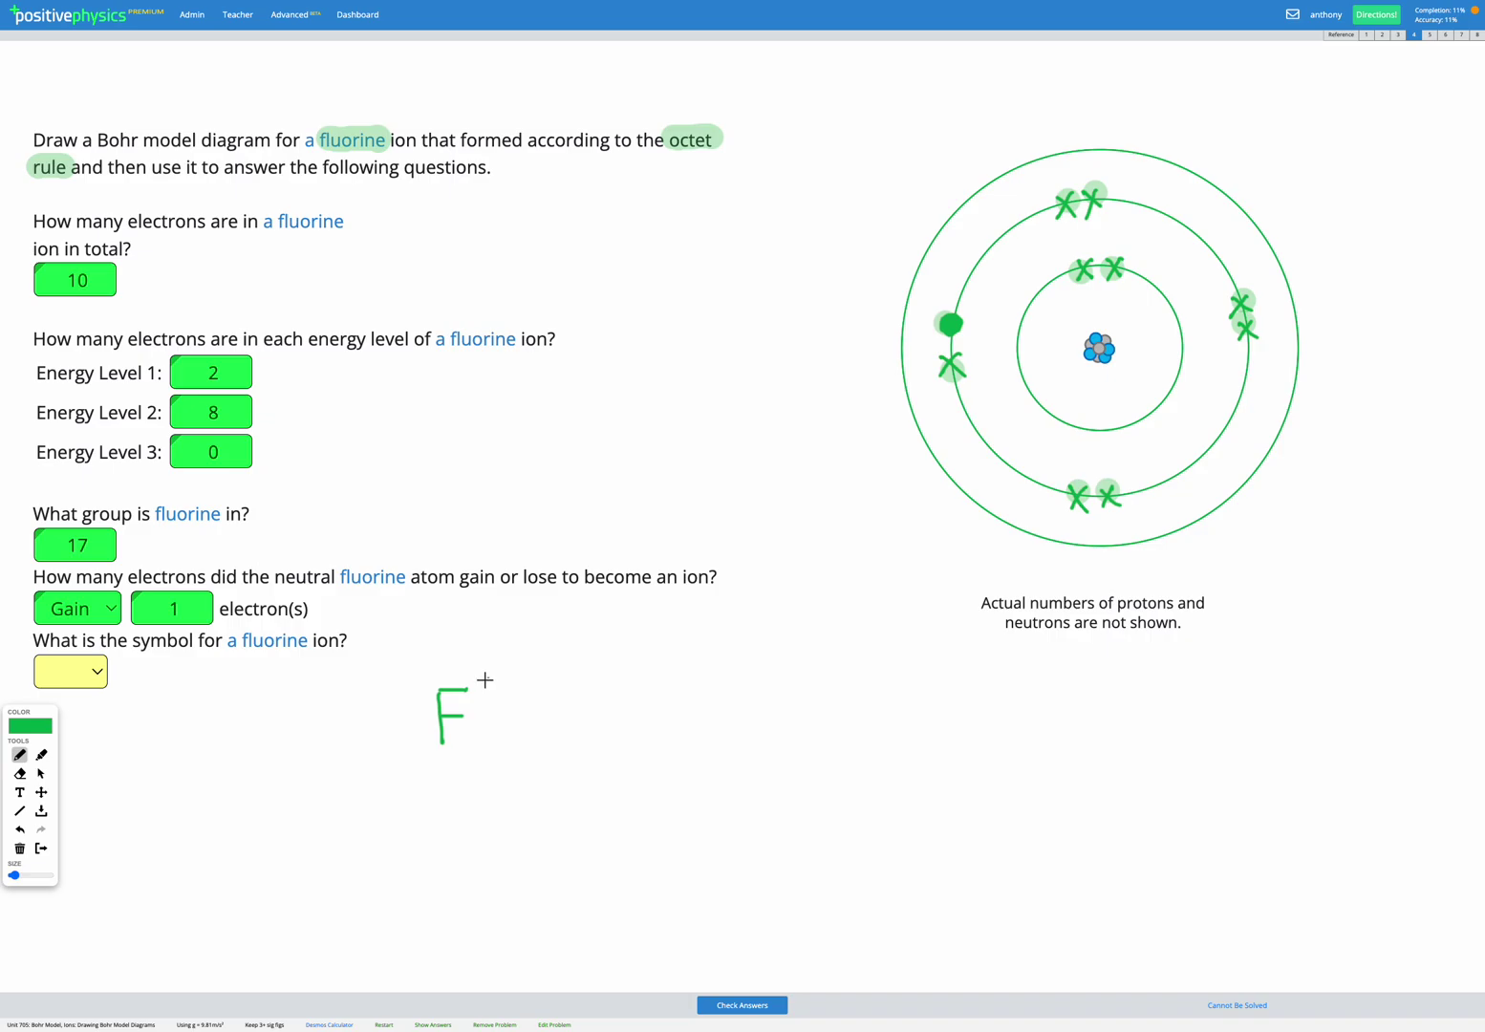
drag(486, 679, 504, 680)
click(84, 674)
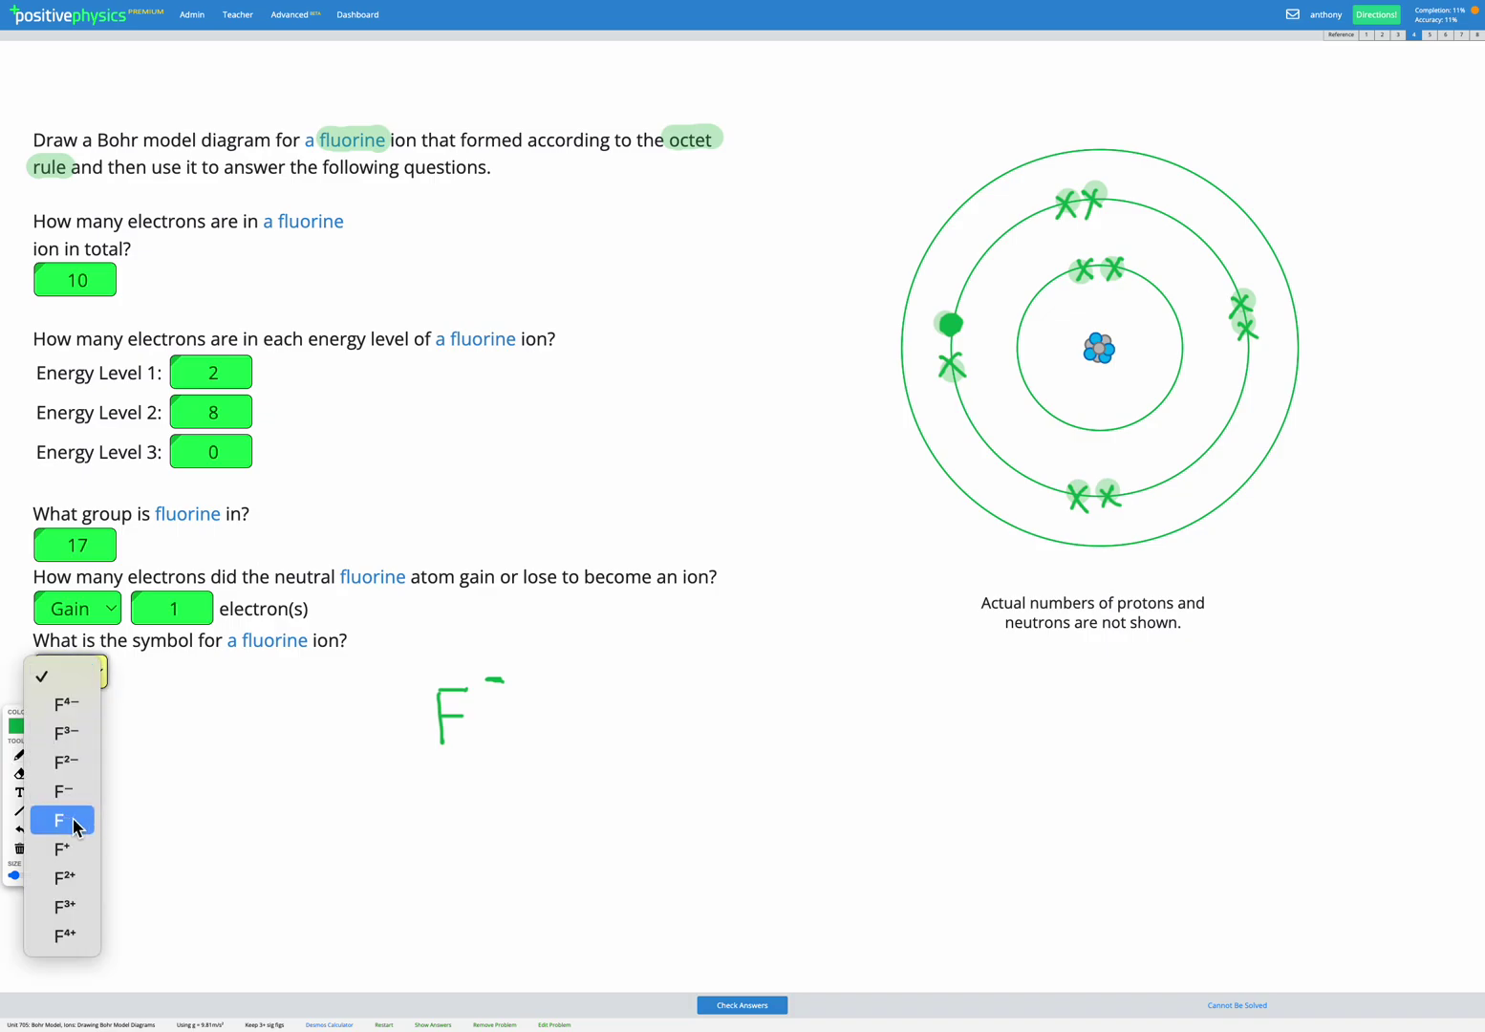
click(76, 789)
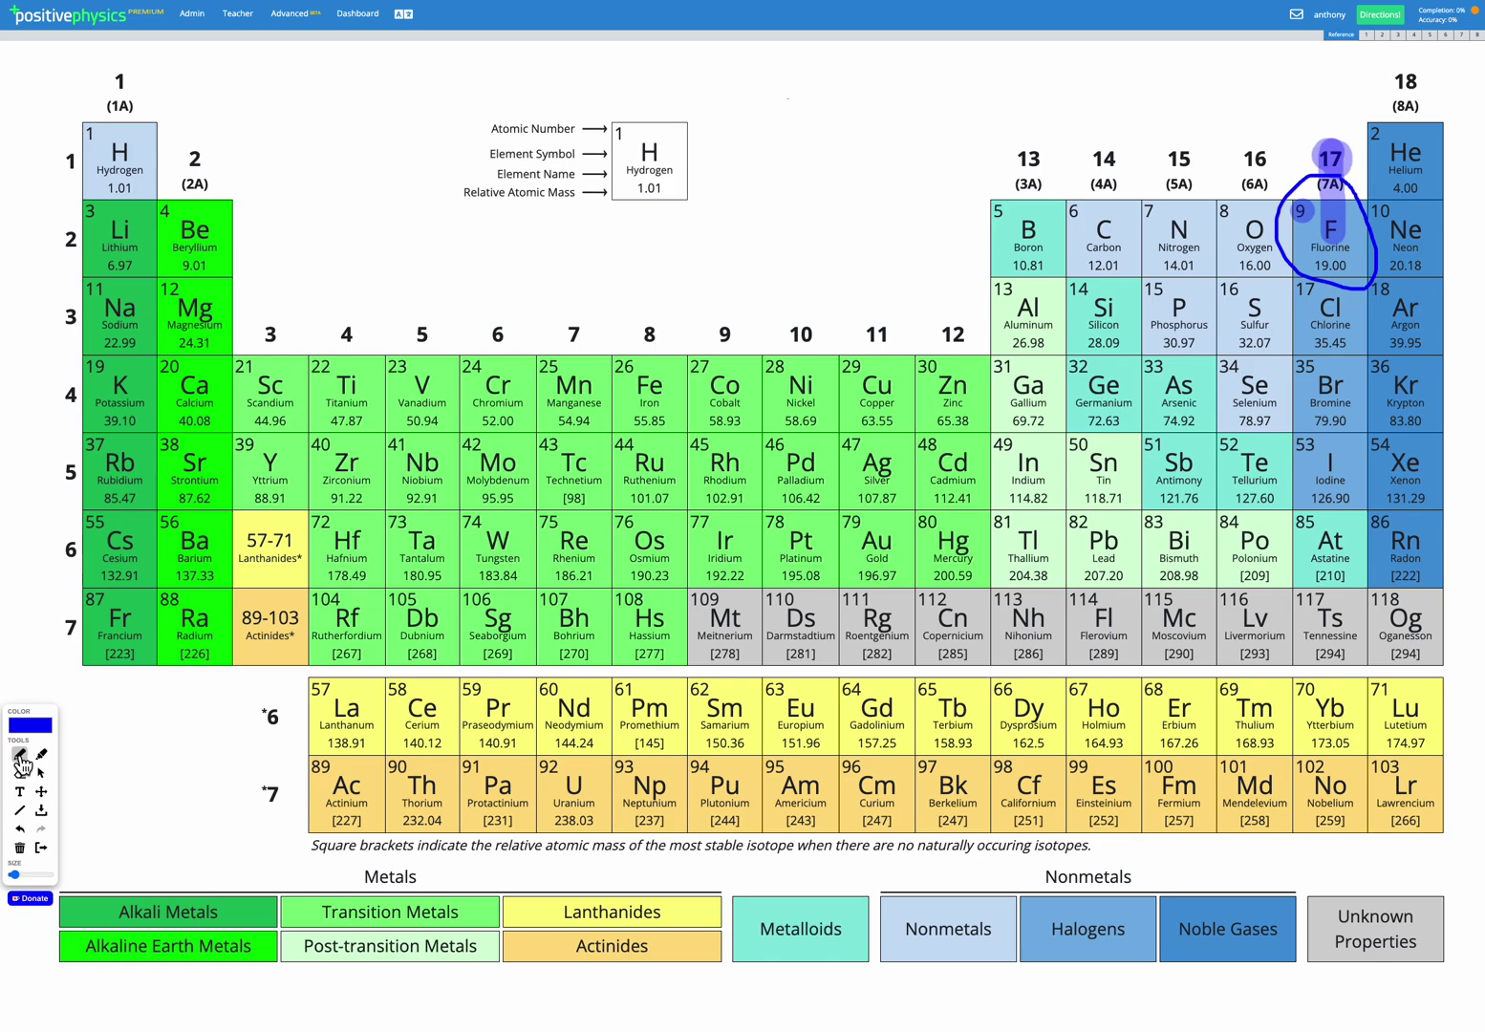
Write -1, -2 and -3 above groups 17, 16 and 15.
drag(1315, 106, 1344, 122)
drag(1239, 115, 1253, 115)
mouse_move(1251, 106)
mouse_down()
mouse_move(1264, 105)
mouse_move(1258, 131)
mouse_move(1279, 133)
mouse_up()
scroll(1166, 105, down, 1)
mouse_move(1158, 99)
mouse_down()
mouse_move(1192, 105)
mouse_move(1184, 116)
mouse_up()
scroll(1185, 115, up, 1)
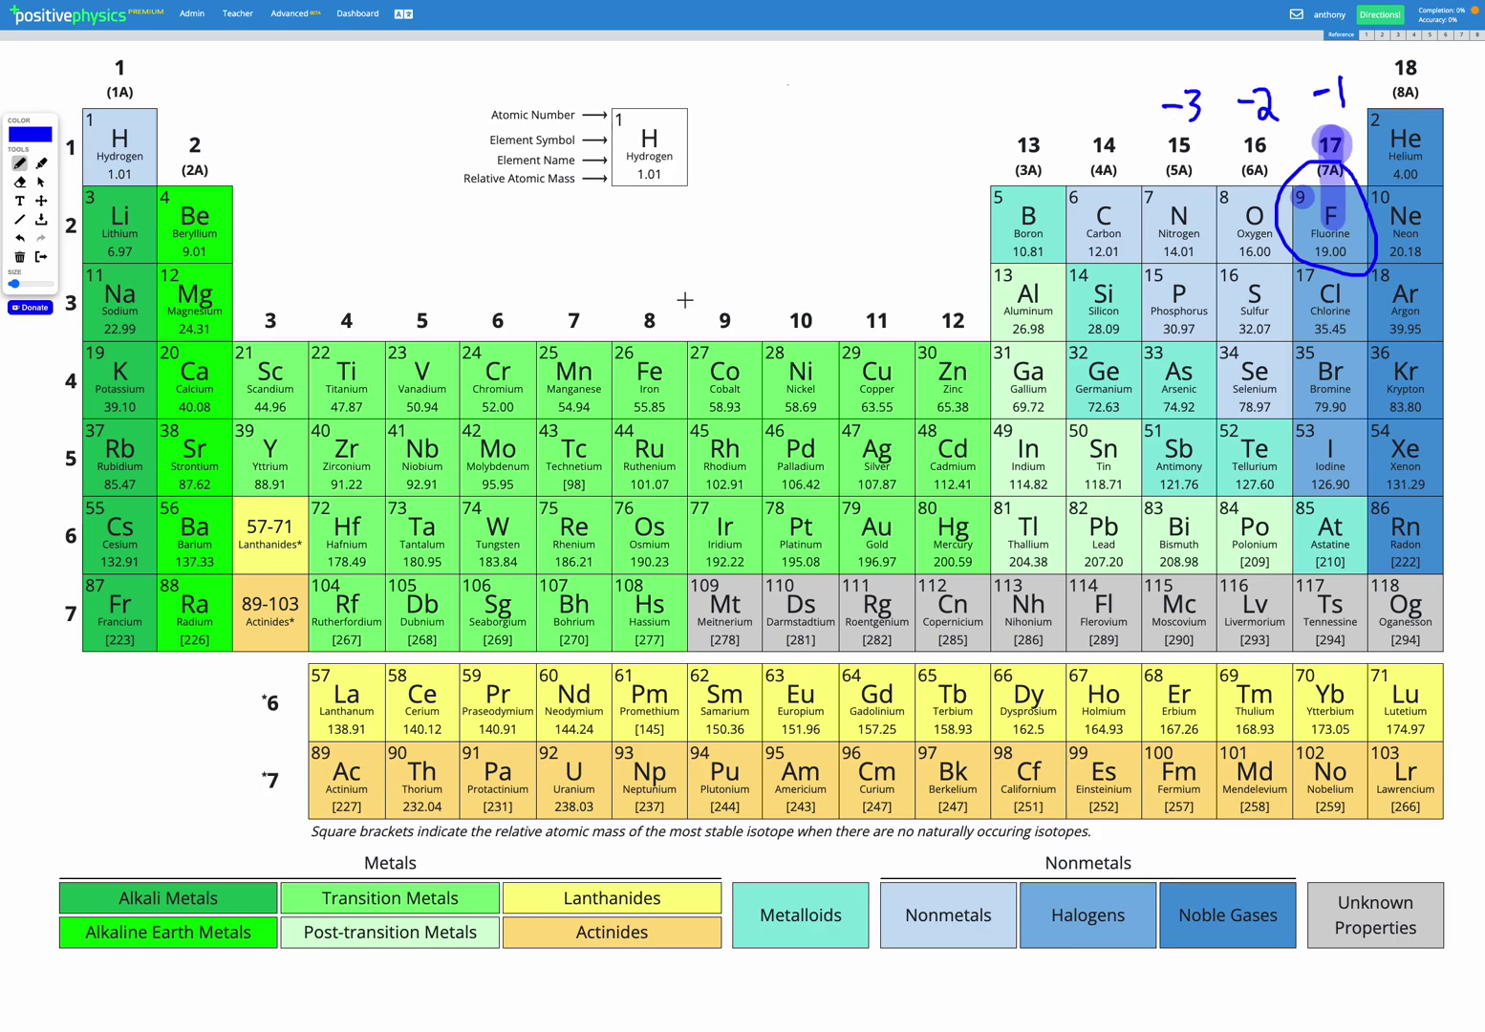
scroll(684, 300, up, 1)
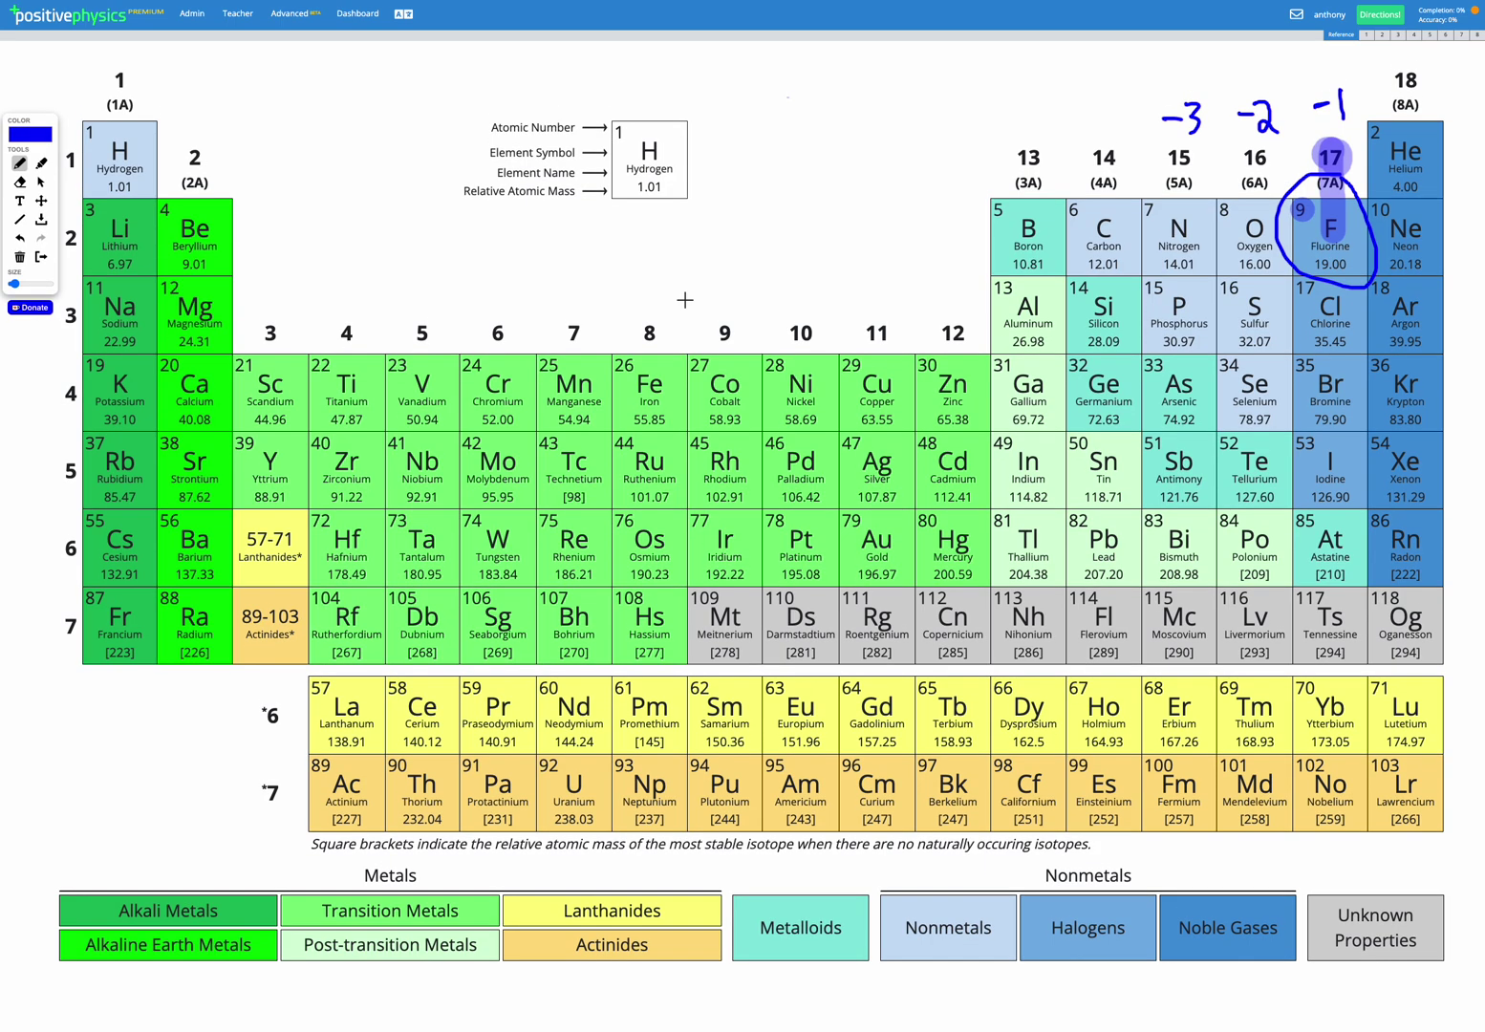
Write +1, +2 and +3 above groups 1, 2 and 13.
drag(96, 56, 133, 69)
drag(177, 114, 196, 113)
drag(186, 101, 186, 125)
drag(204, 103, 225, 121)
mouse_move(1000, 120)
mouse_down()
mouse_move(1019, 119)
mouse_move(1008, 134)
mouse_move(1034, 118)
mouse_move(1027, 132)
mouse_up()
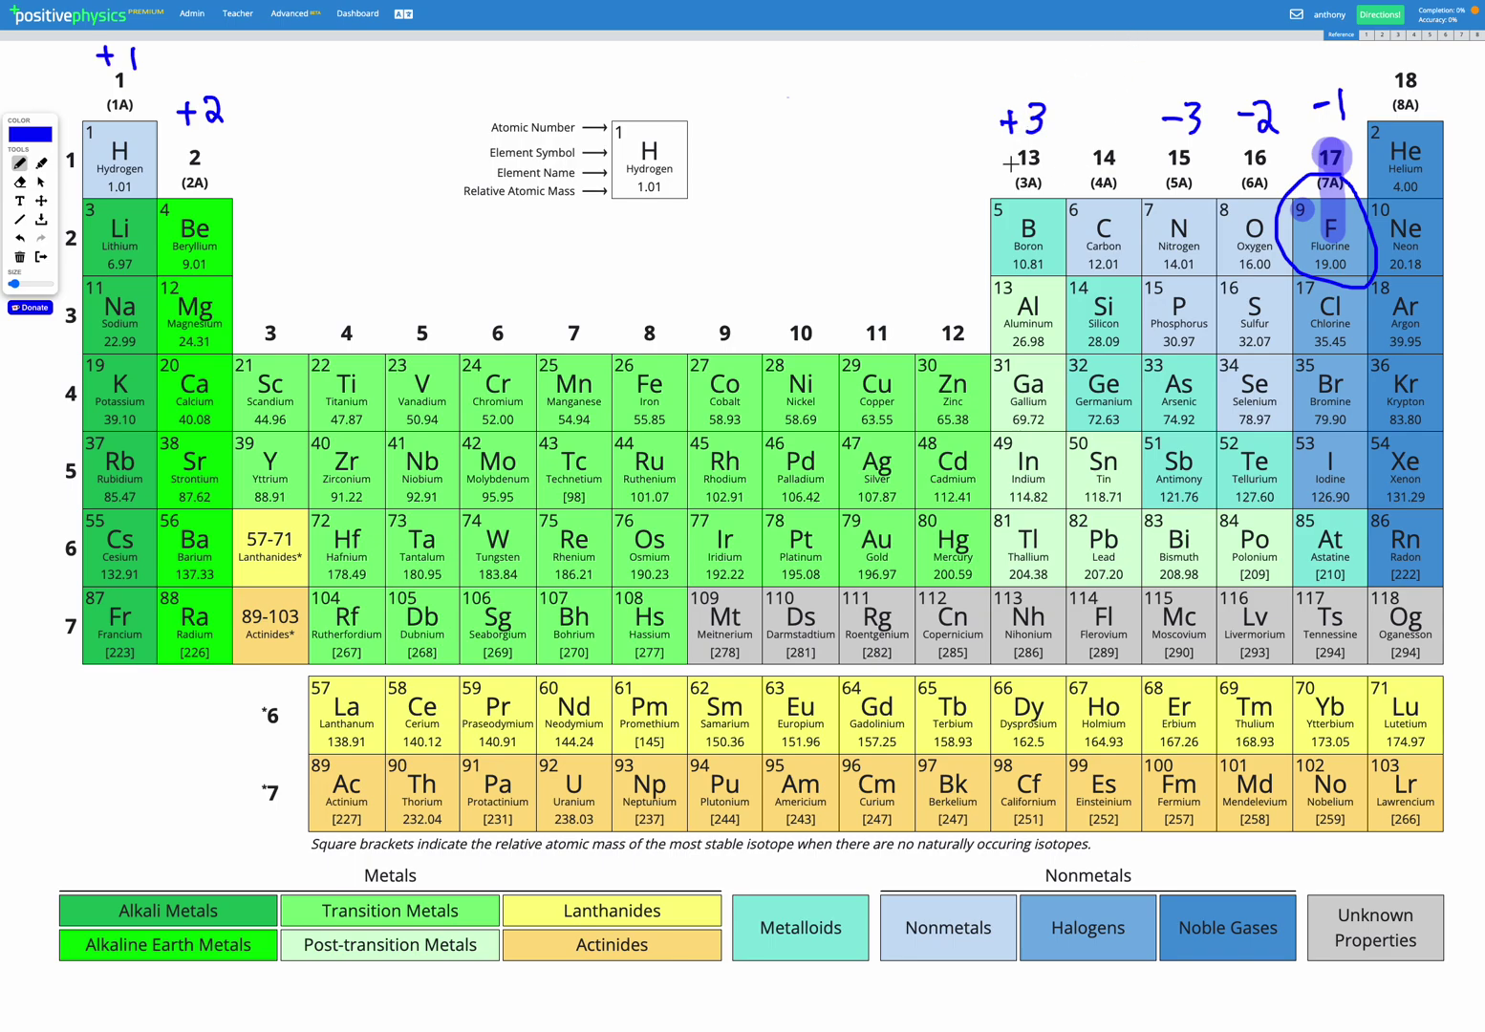